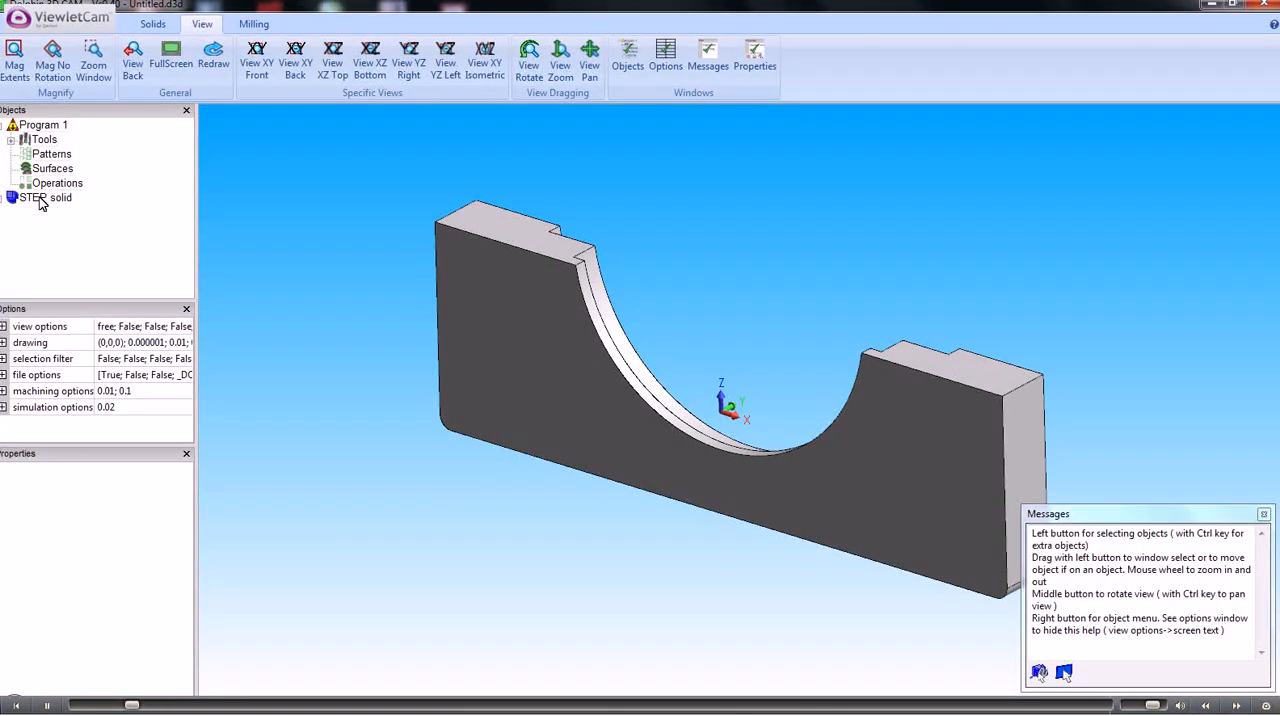
Rotate the STEP solid 90 degrees in the YZ plane about the origin 0, 0, 0
click(45, 203)
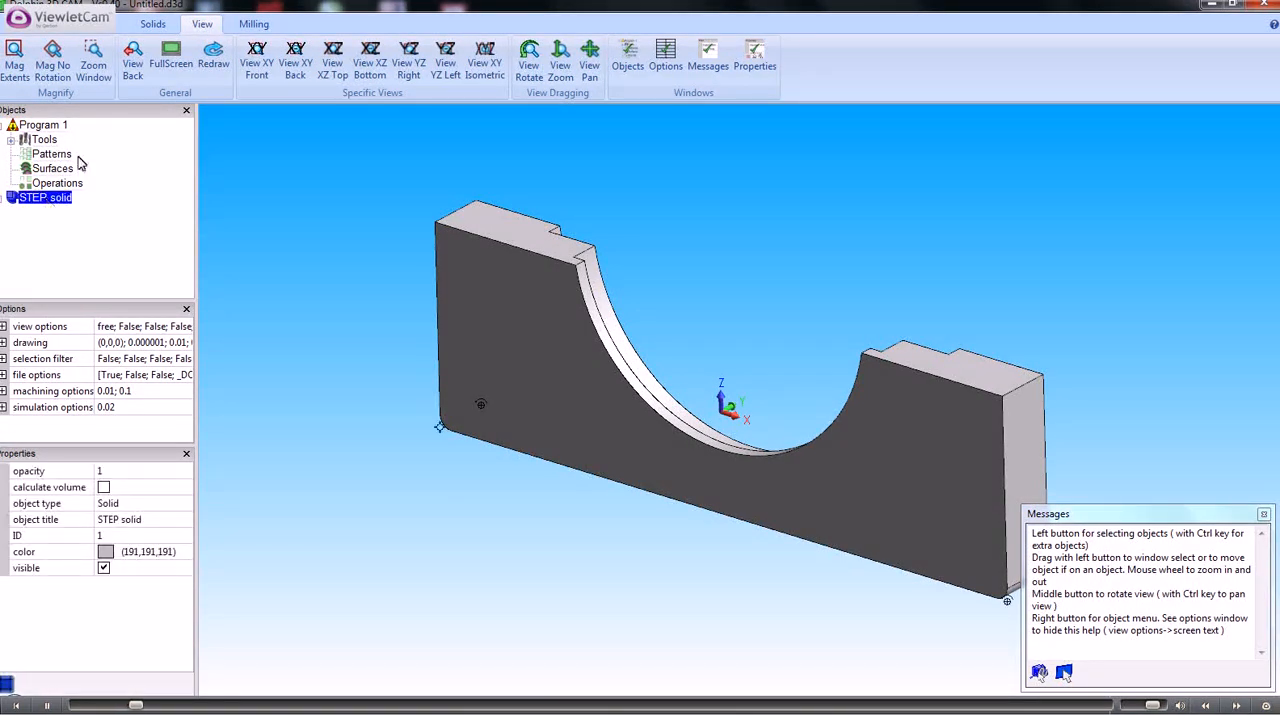
click(113, 29)
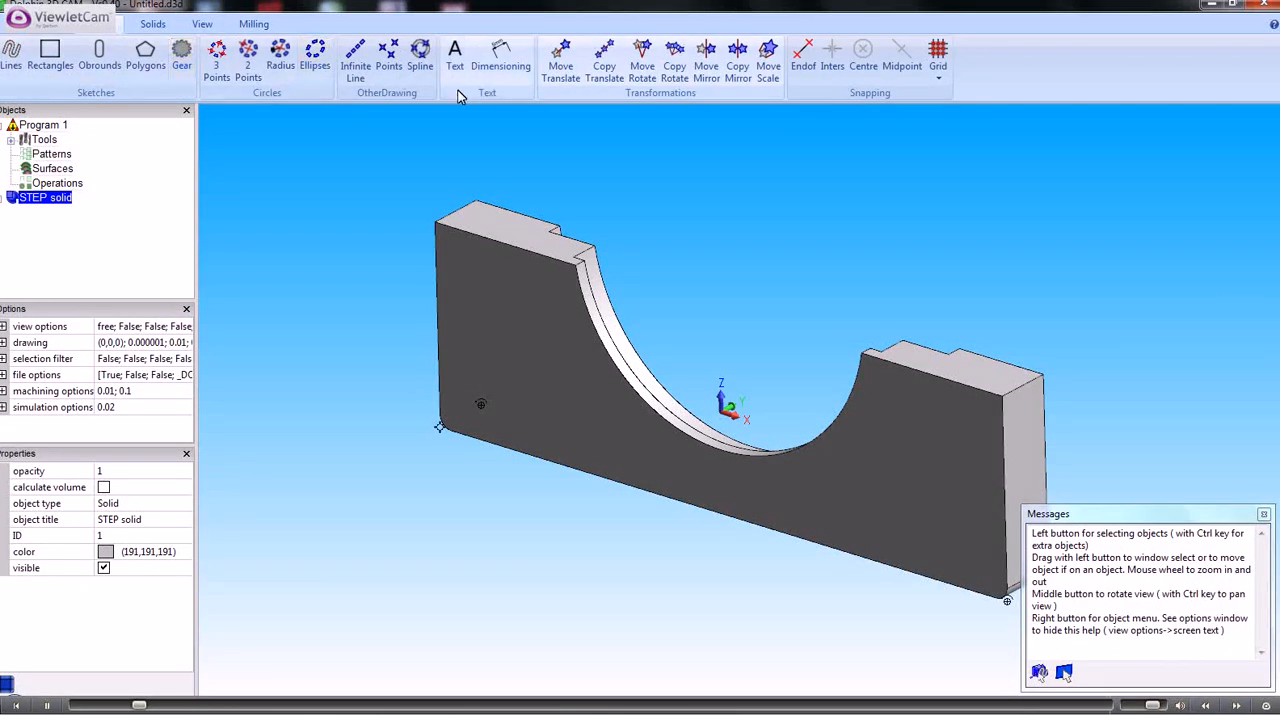
click(643, 65)
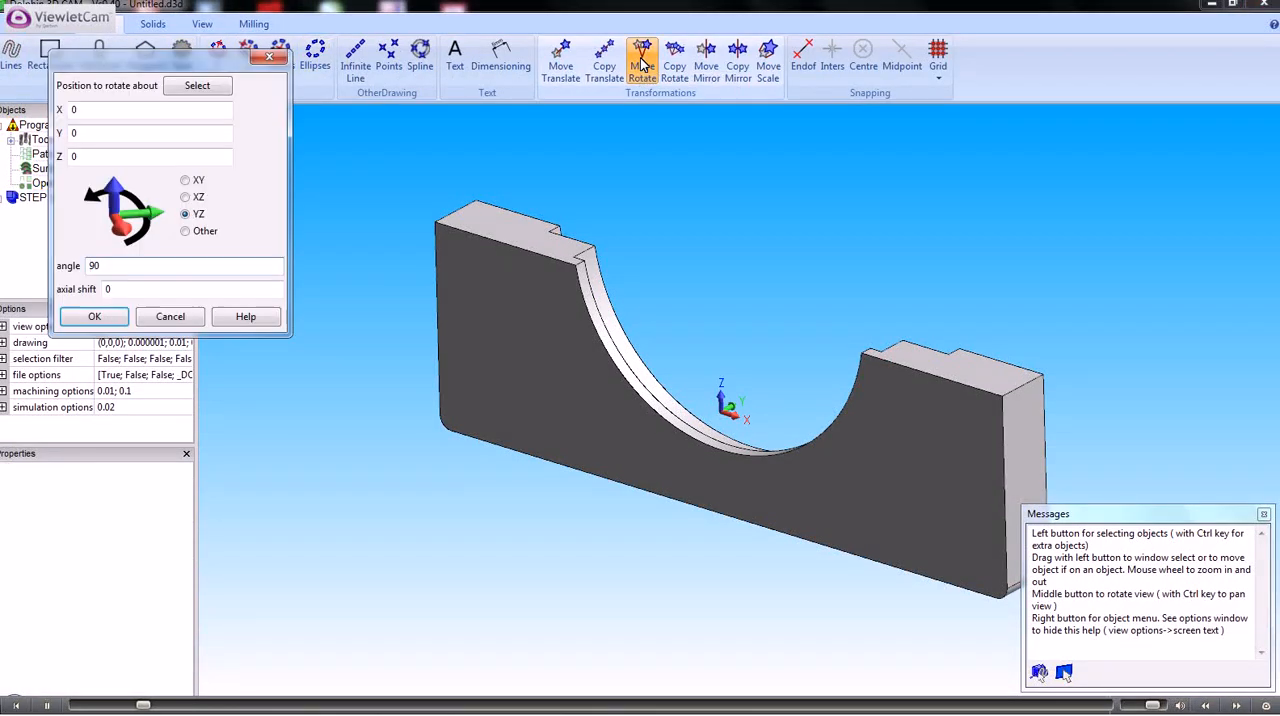
click(186, 181)
click(186, 198)
click(186, 215)
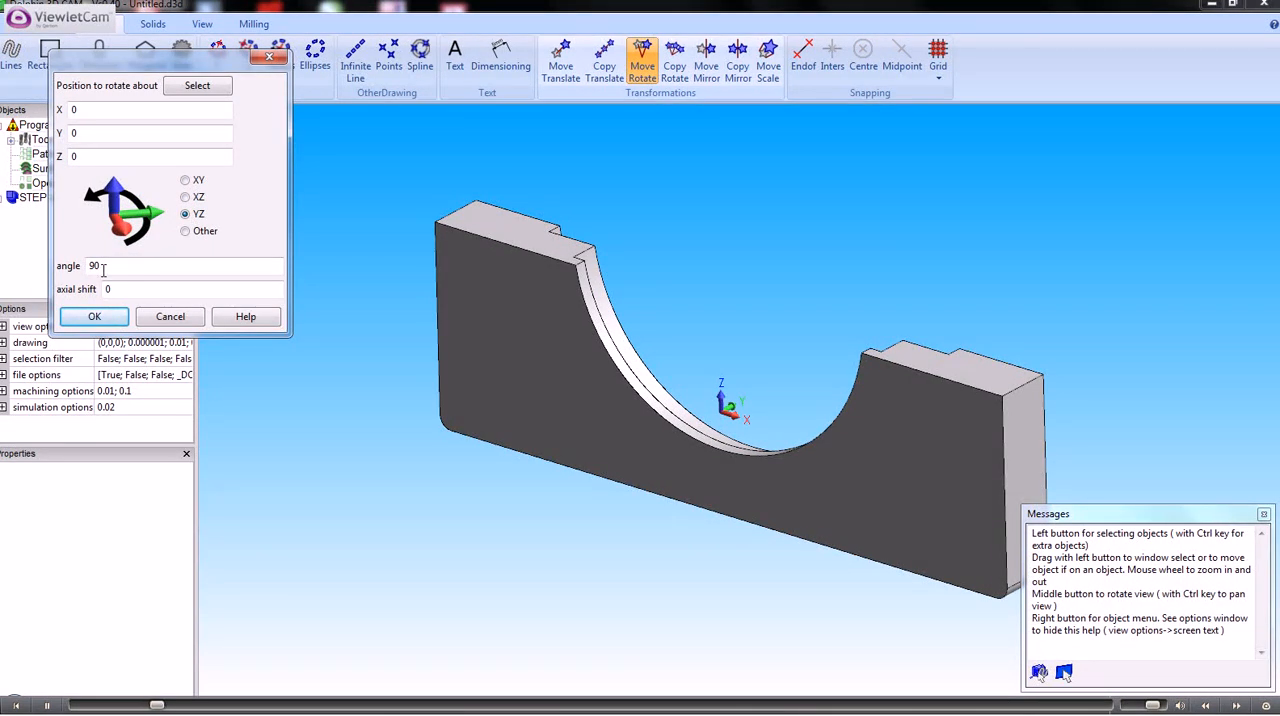
click(96, 317)
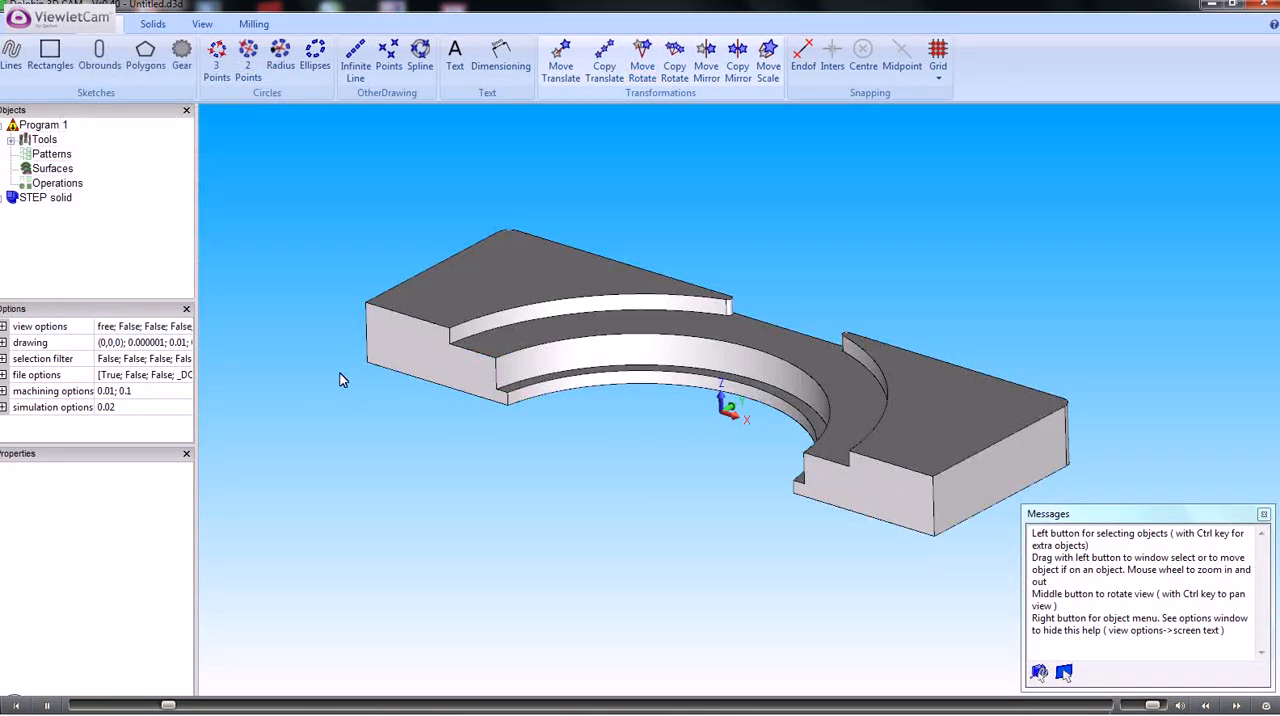
Set the machining origin at the part's X min, Y min and Z max corner
mouse_move(348, 379)
middle_down()
mouse_move(389, 335)
mouse_move(413, 343)
mouse_move(373, 350)
mouse_move(357, 374)
mouse_move(368, 396)
mouse_move(350, 466)
mouse_move(342, 361)
middle_up()
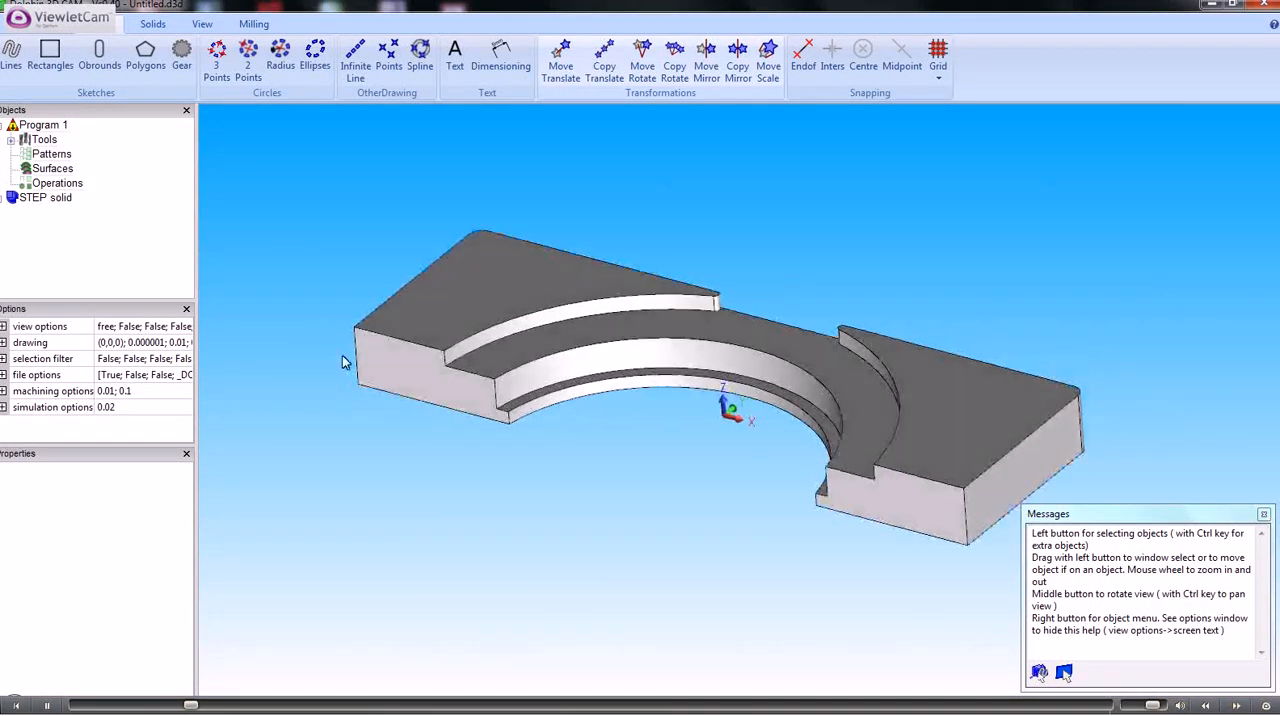
click(262, 27)
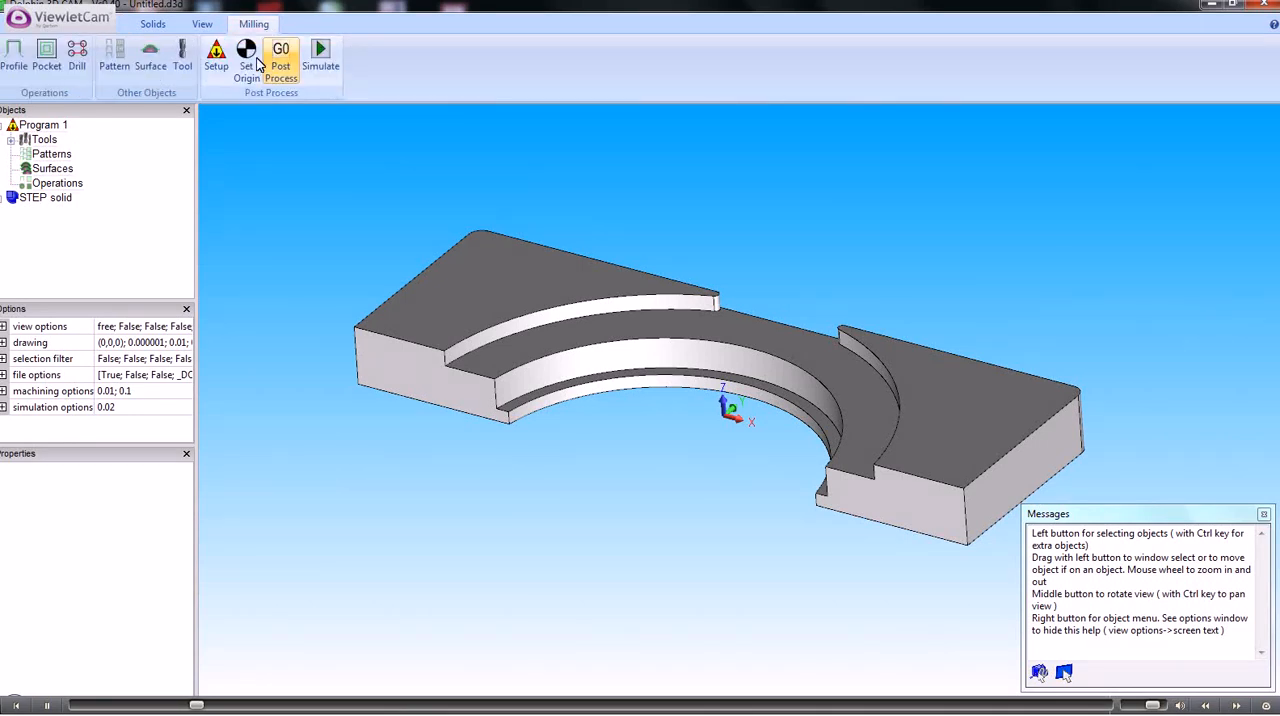
click(247, 55)
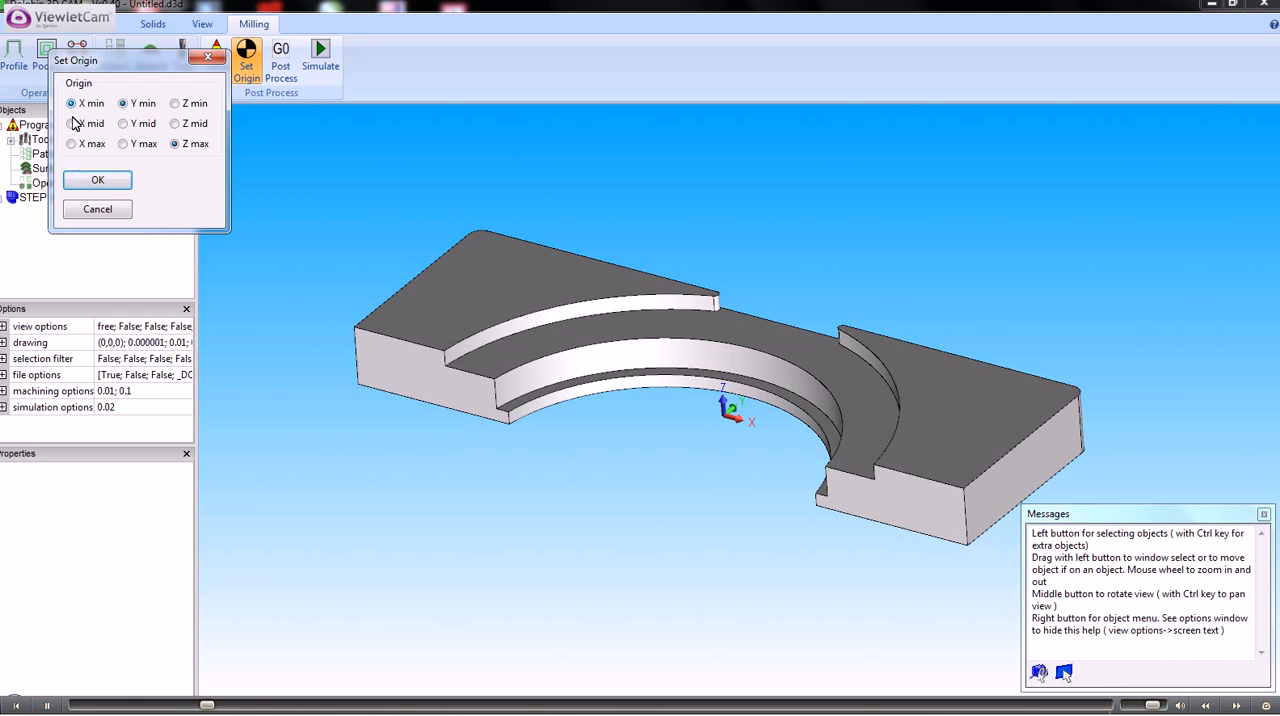
click(124, 104)
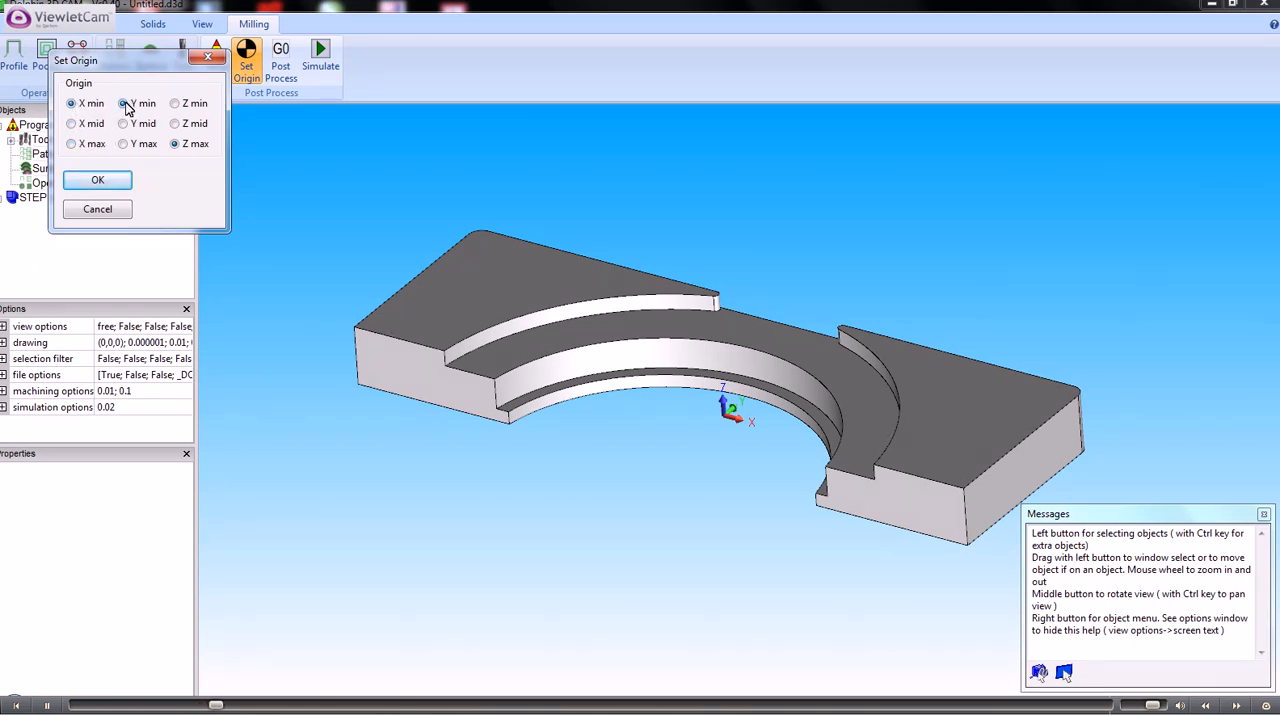
click(178, 145)
click(97, 182)
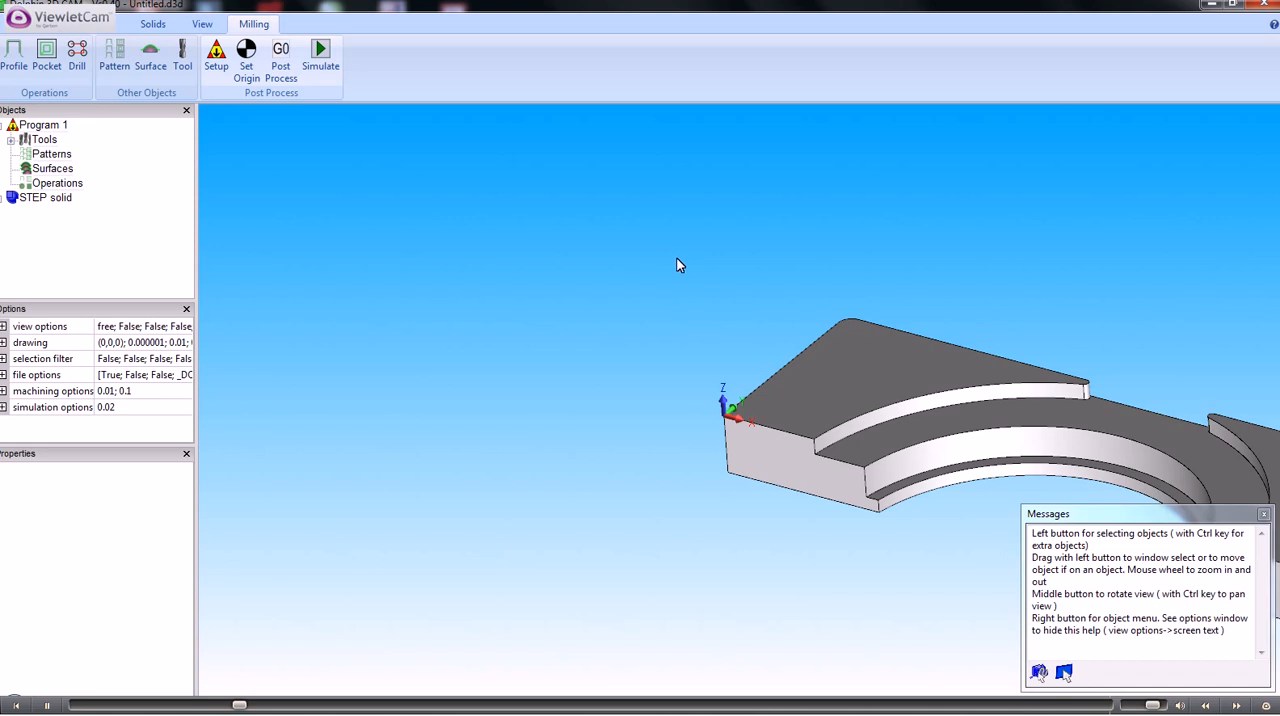
Switch the selection filter to picking anything, then back to picking edges
ctrl+middle_drag(678, 266, 314, 177)
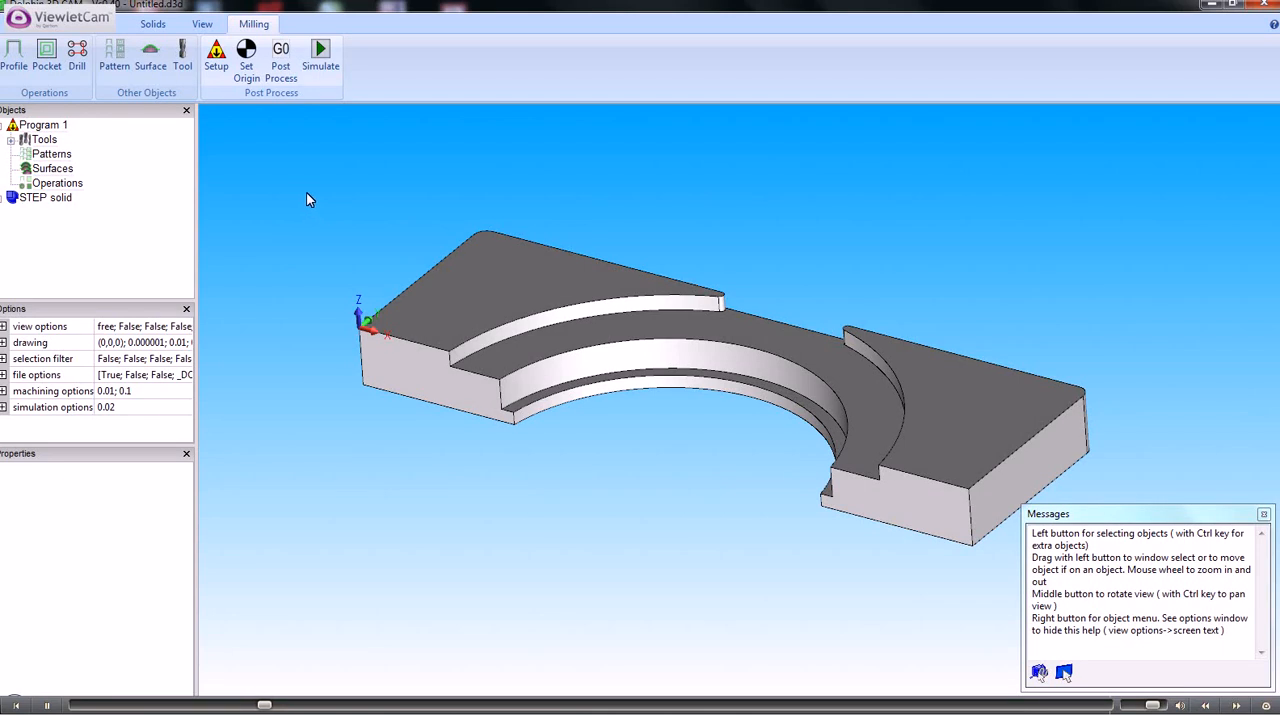
right_click(307, 195)
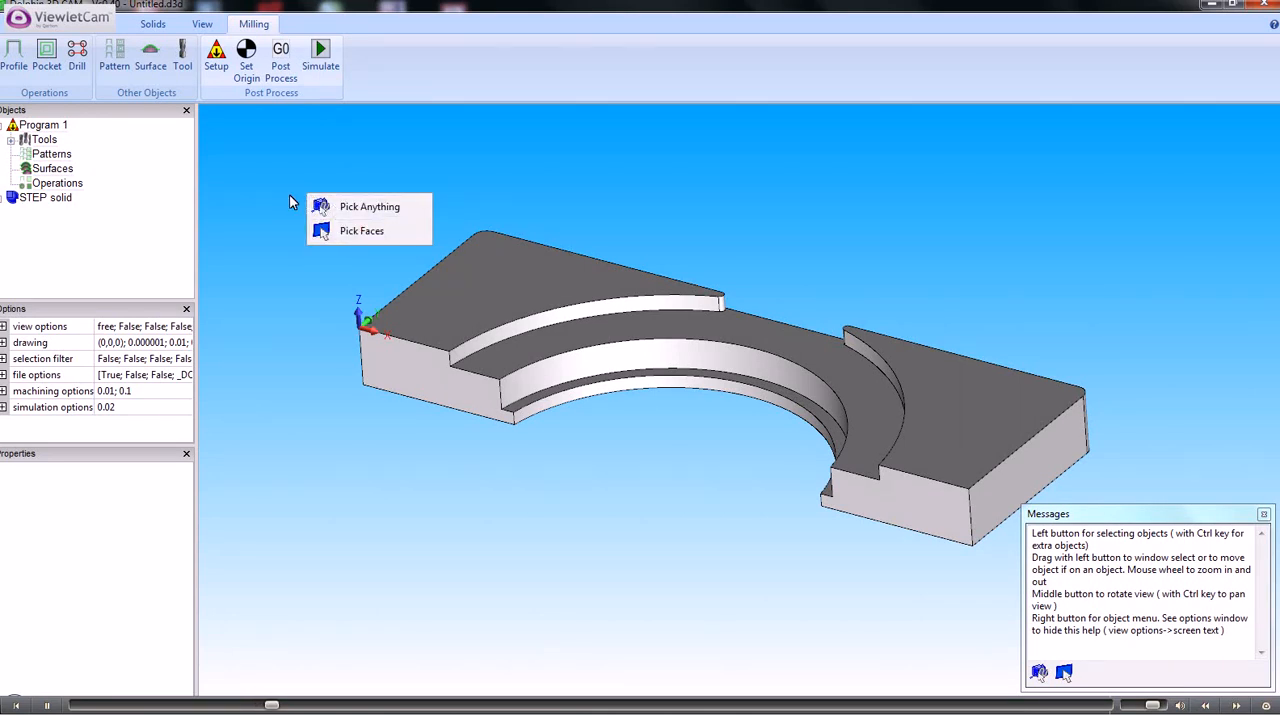
click(355, 213)
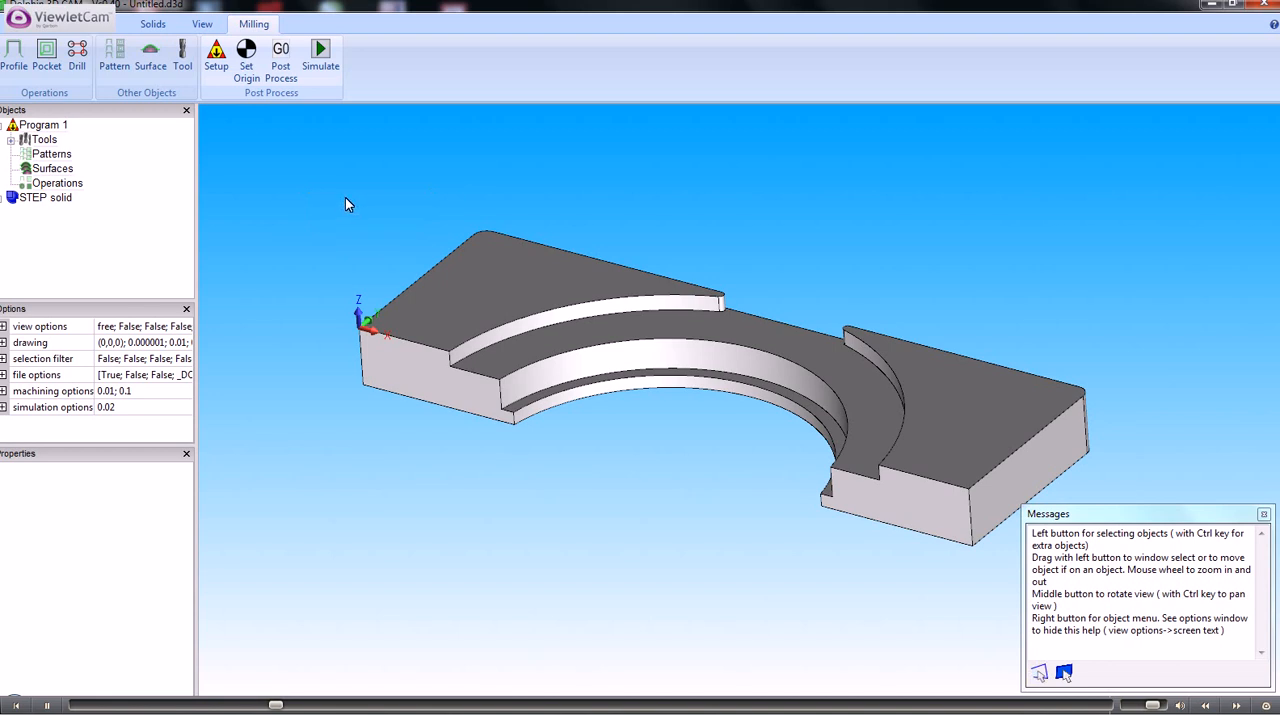
right_click(345, 197)
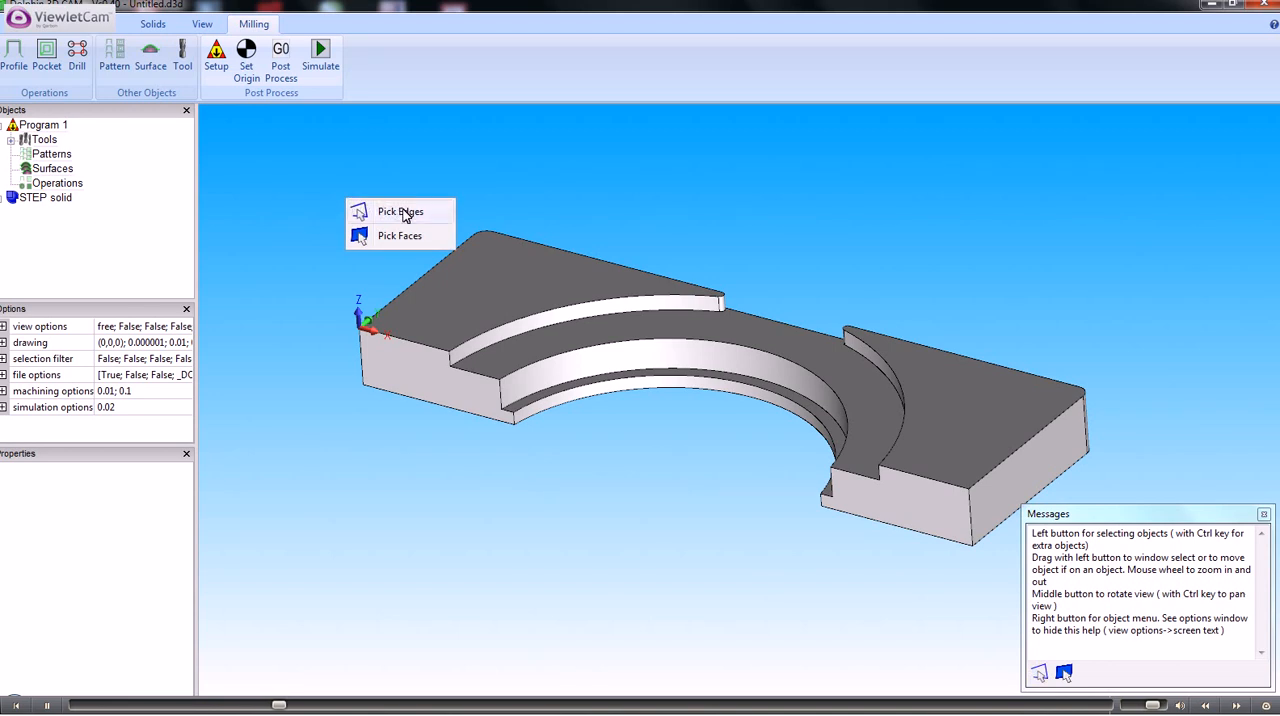
click(401, 213)
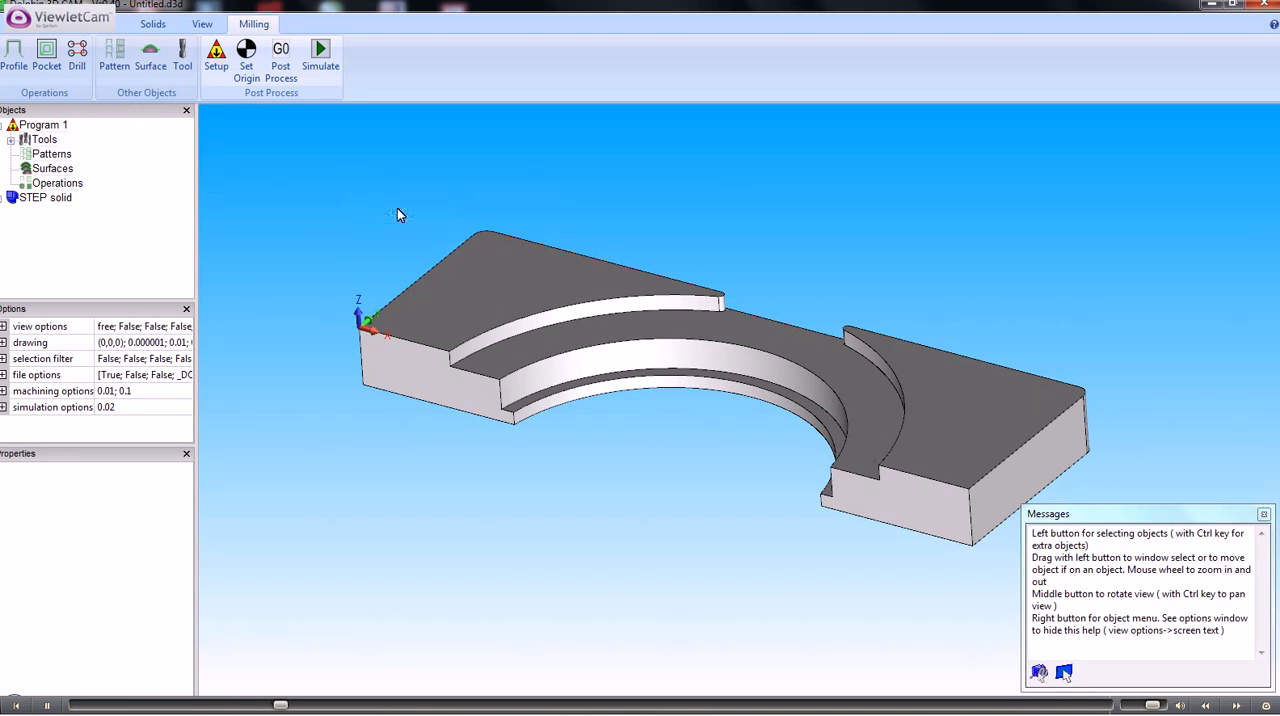
Make a sketch from the upper arc edge of the outer recess near the origin and the short edge at its far end
click(557, 314)
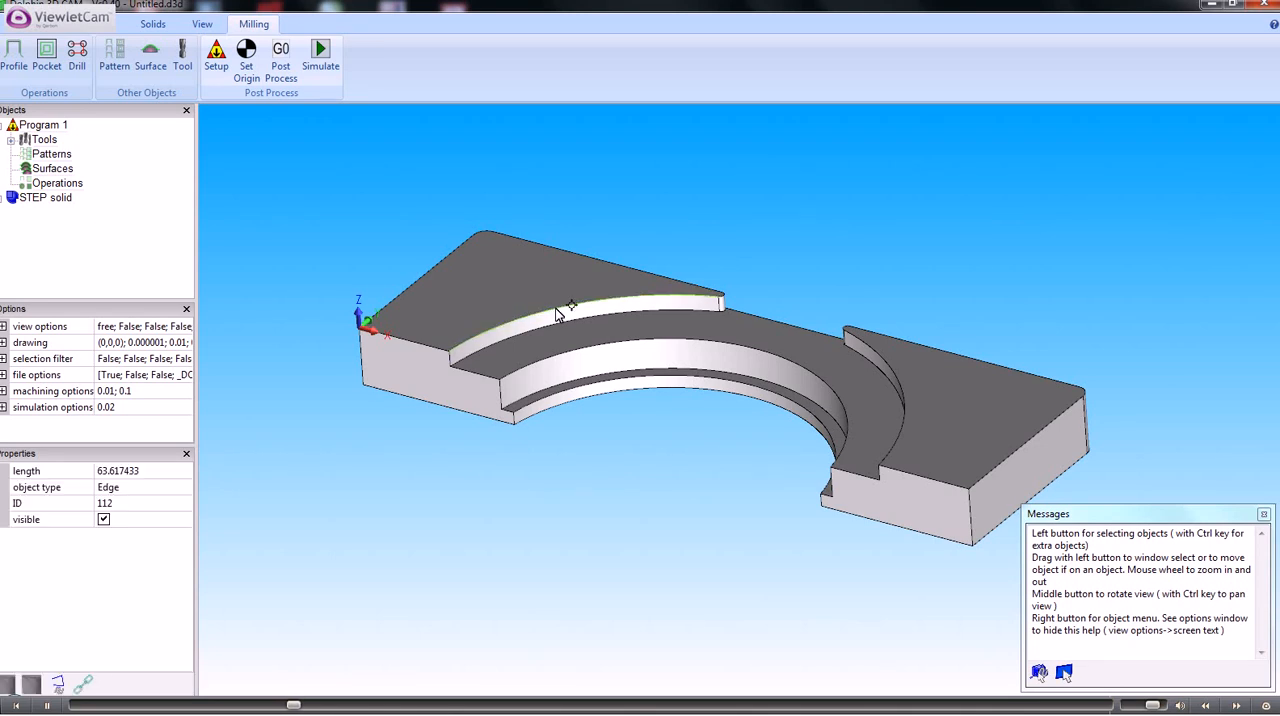
click(721, 297)
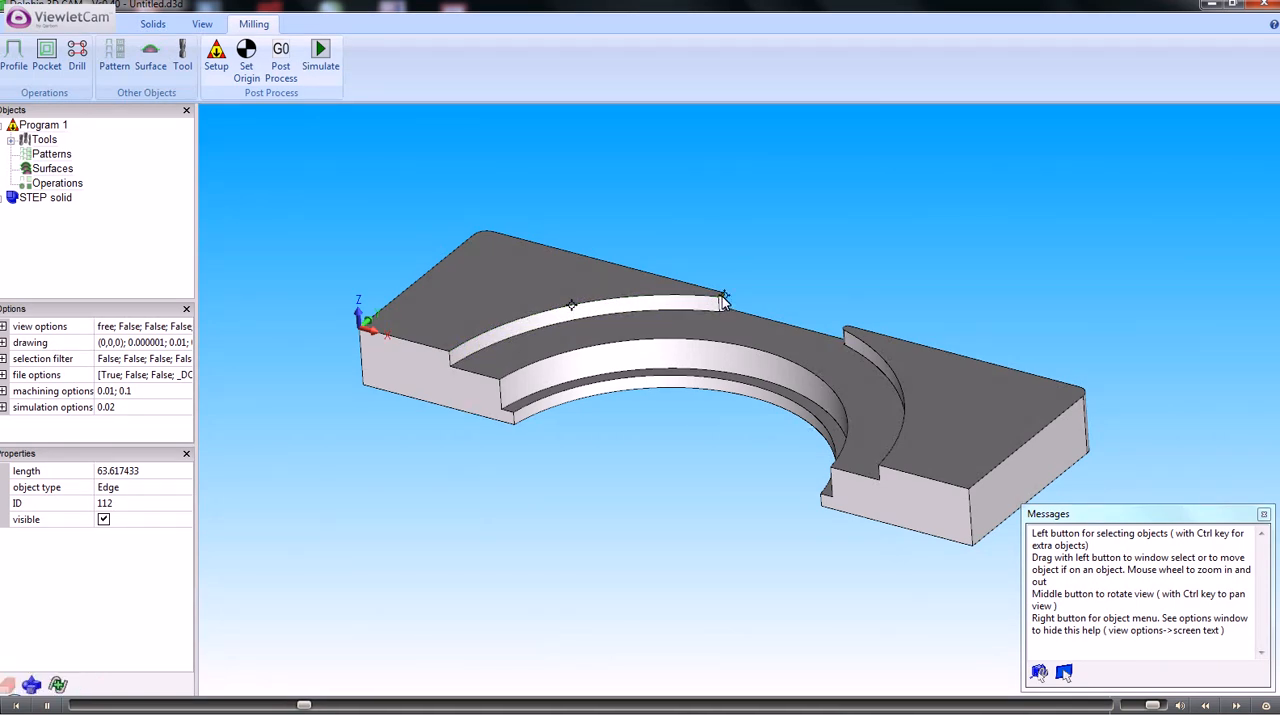
right_click(723, 302)
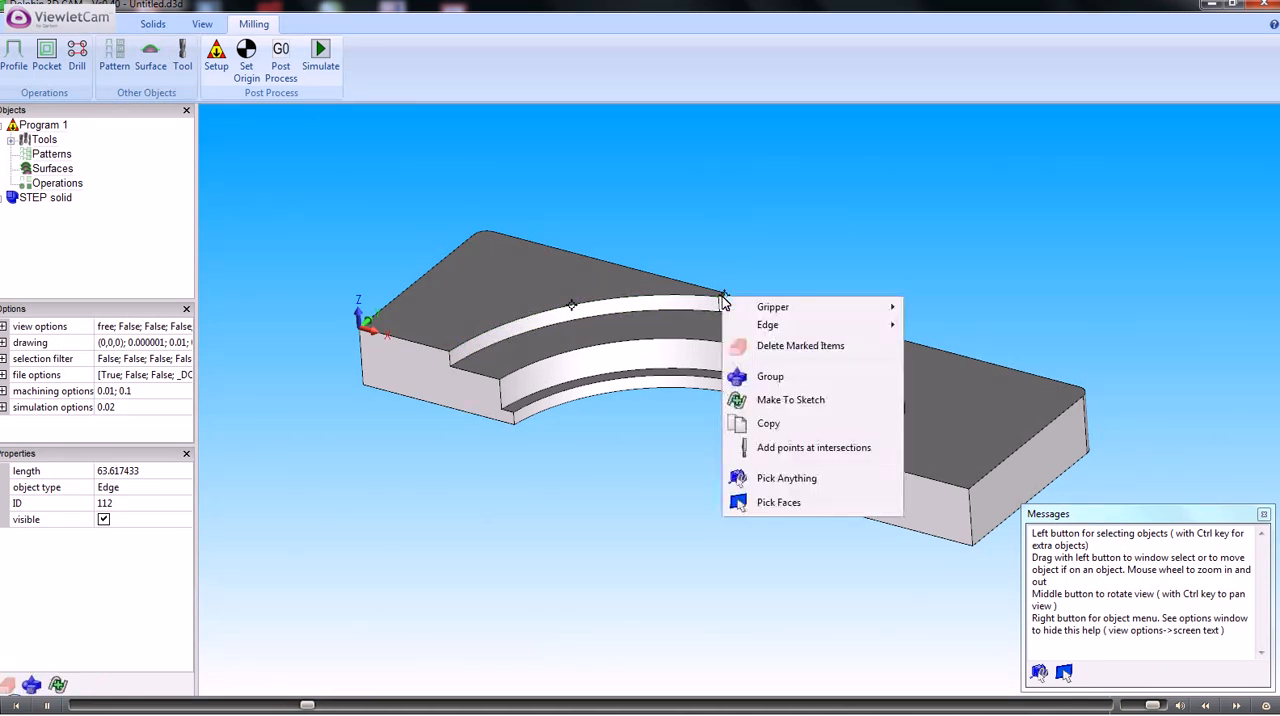
click(771, 400)
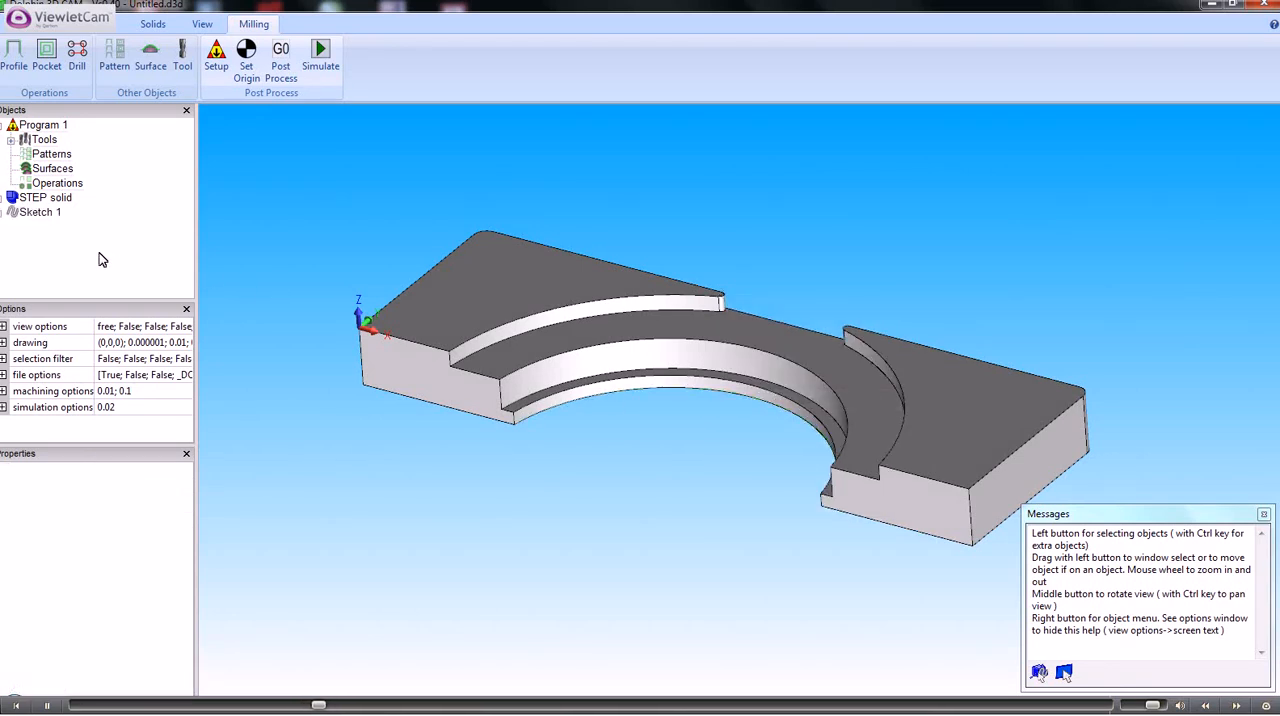
Correct the element order of Sketch 1 to open and check the other order choices without changing it
click(42, 213)
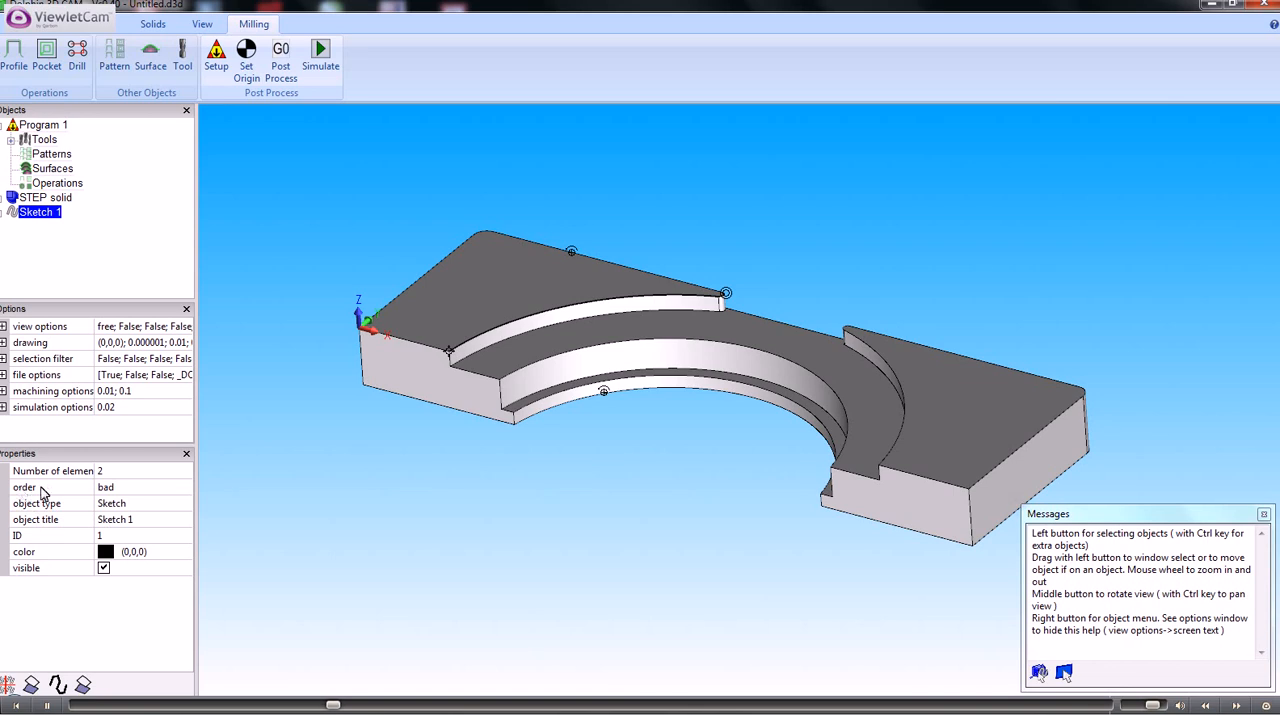
click(175, 488)
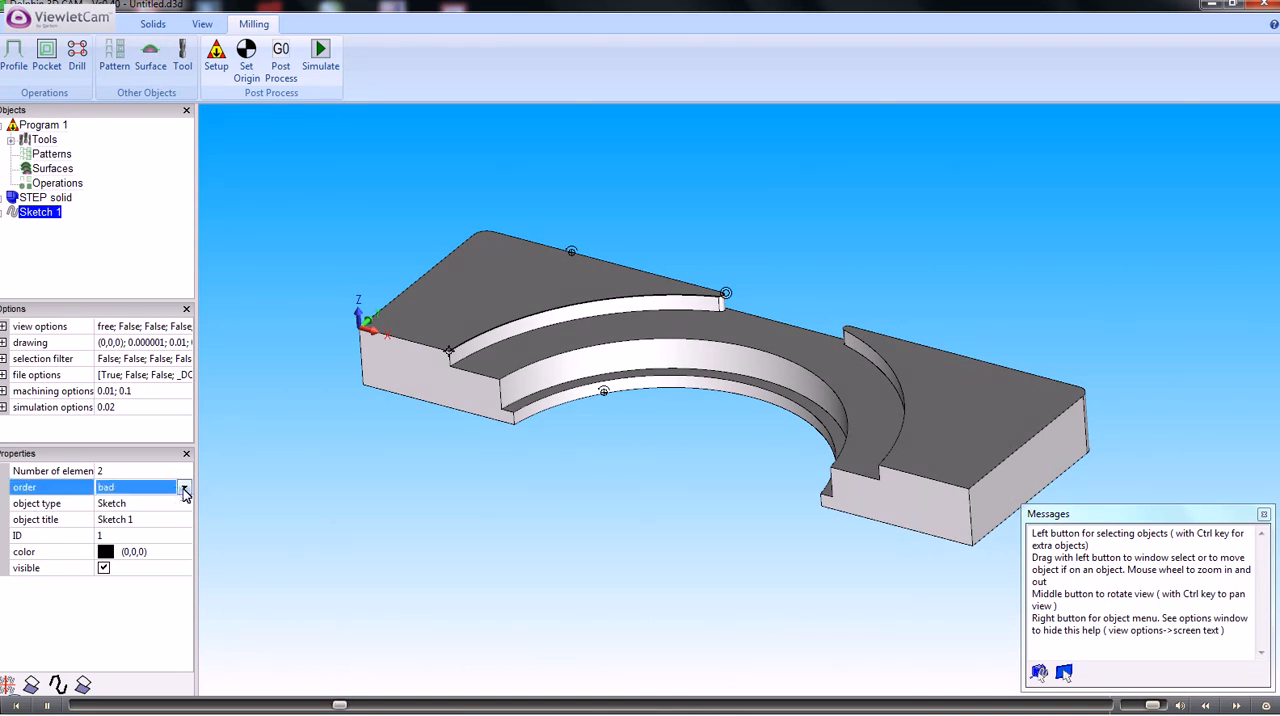
click(184, 488)
click(118, 520)
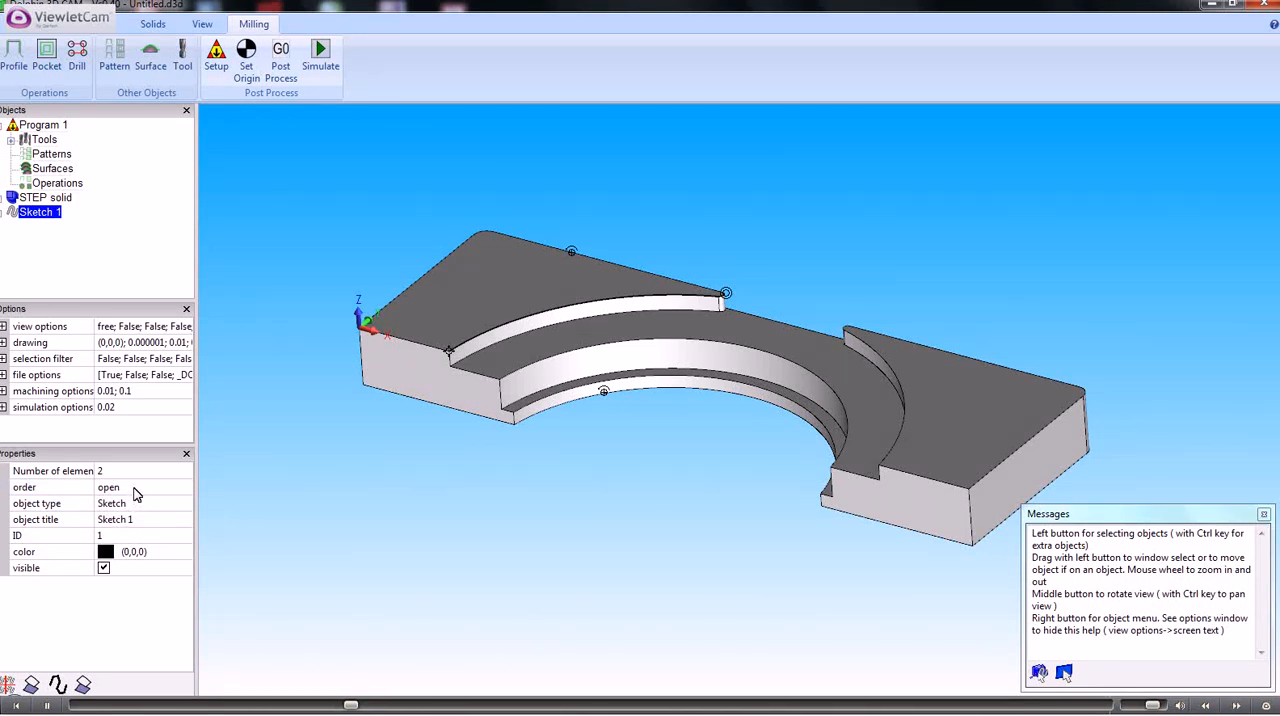
click(136, 489)
click(184, 488)
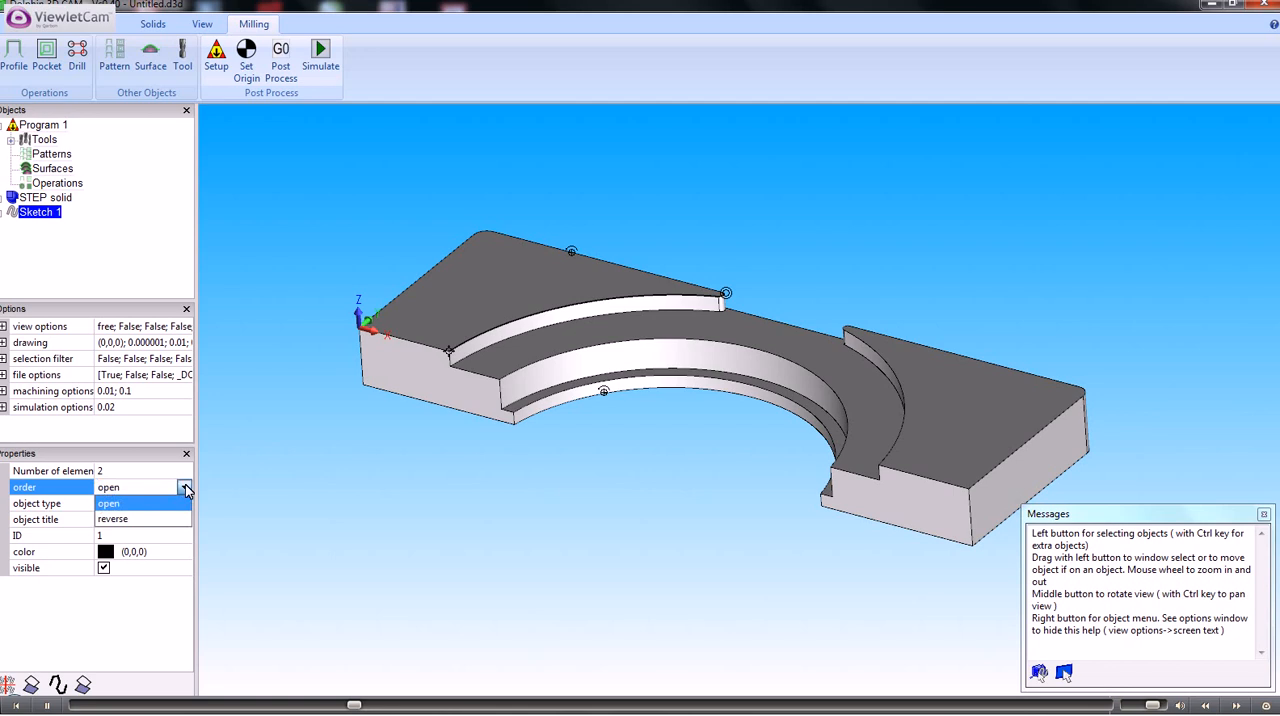
click(134, 488)
click(124, 235)
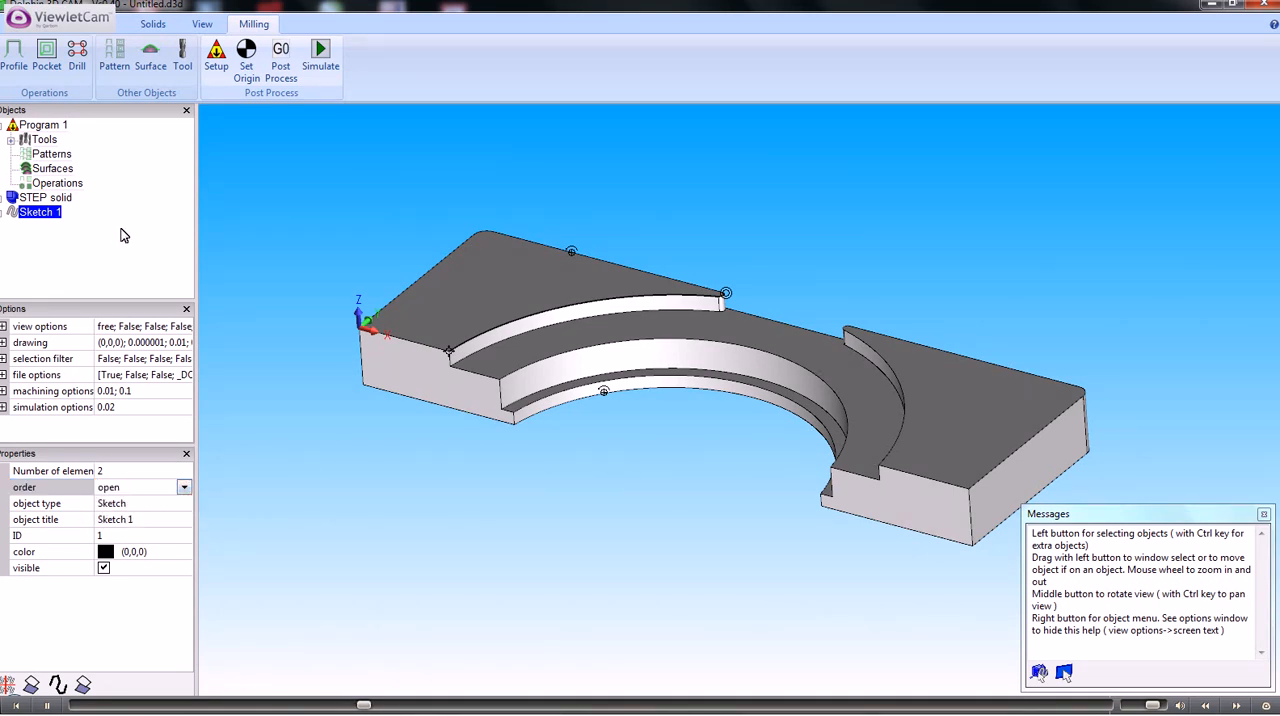
Start a new profile operation based on Sketch 1
right_click(45, 219)
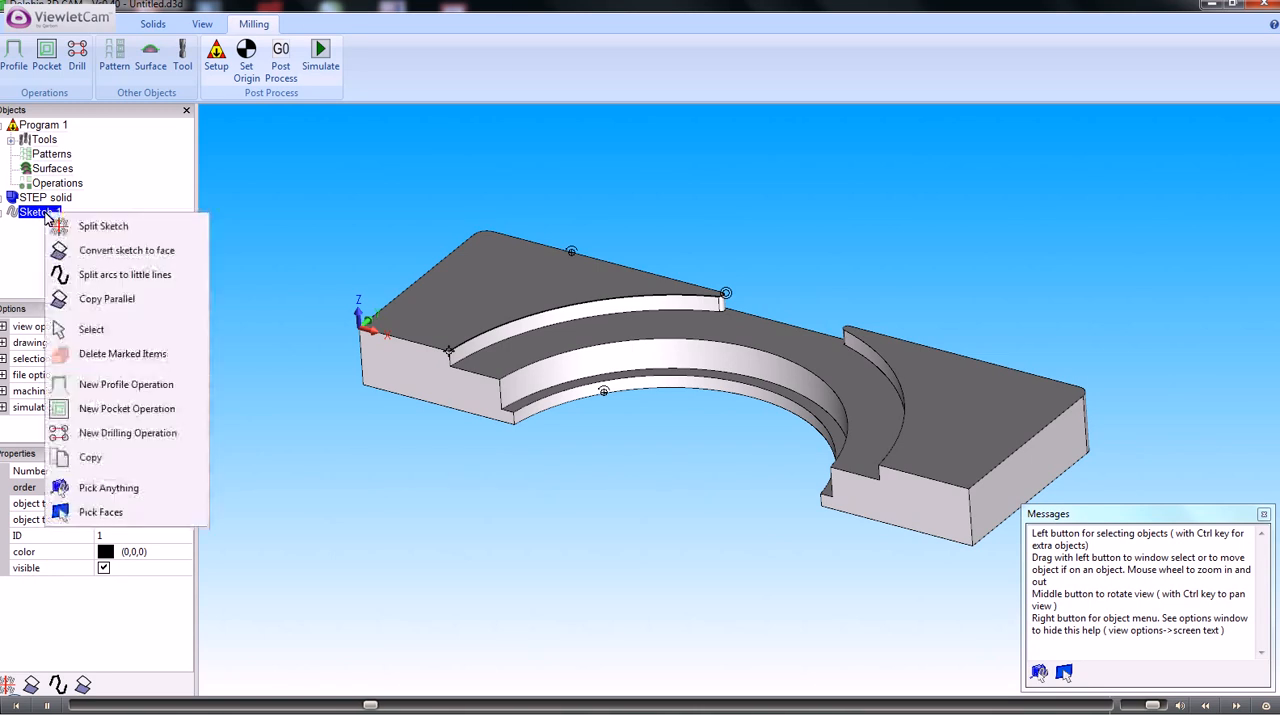
click(112, 385)
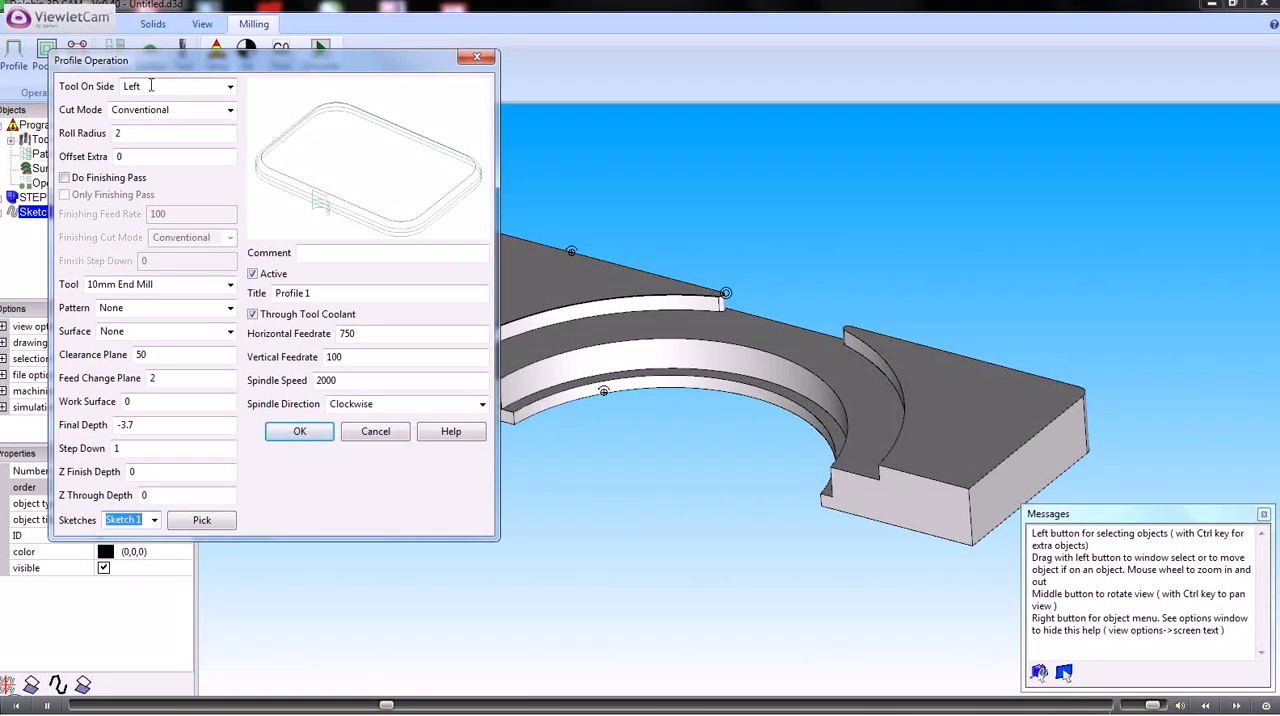
Review the profile operation's tool side, cut mode, roll radius, extra offset, tool choices, clearance plane, feed change plane and final depth
click(153, 86)
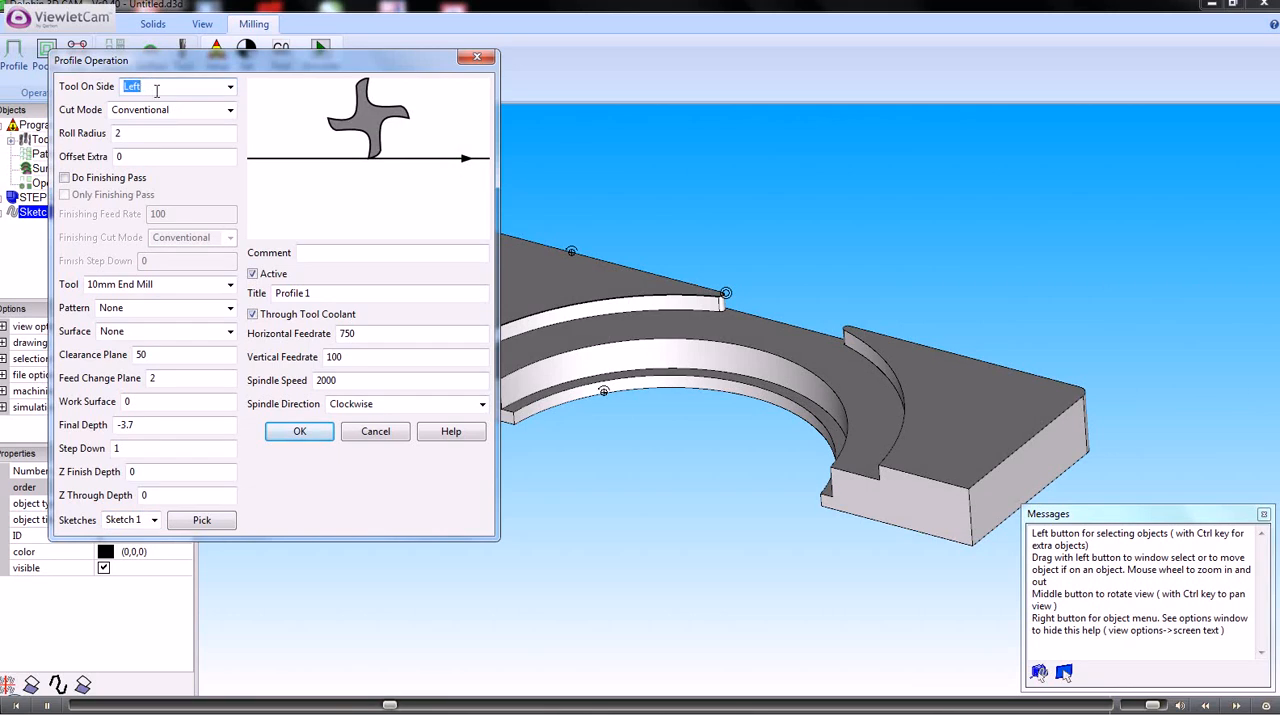
click(172, 110)
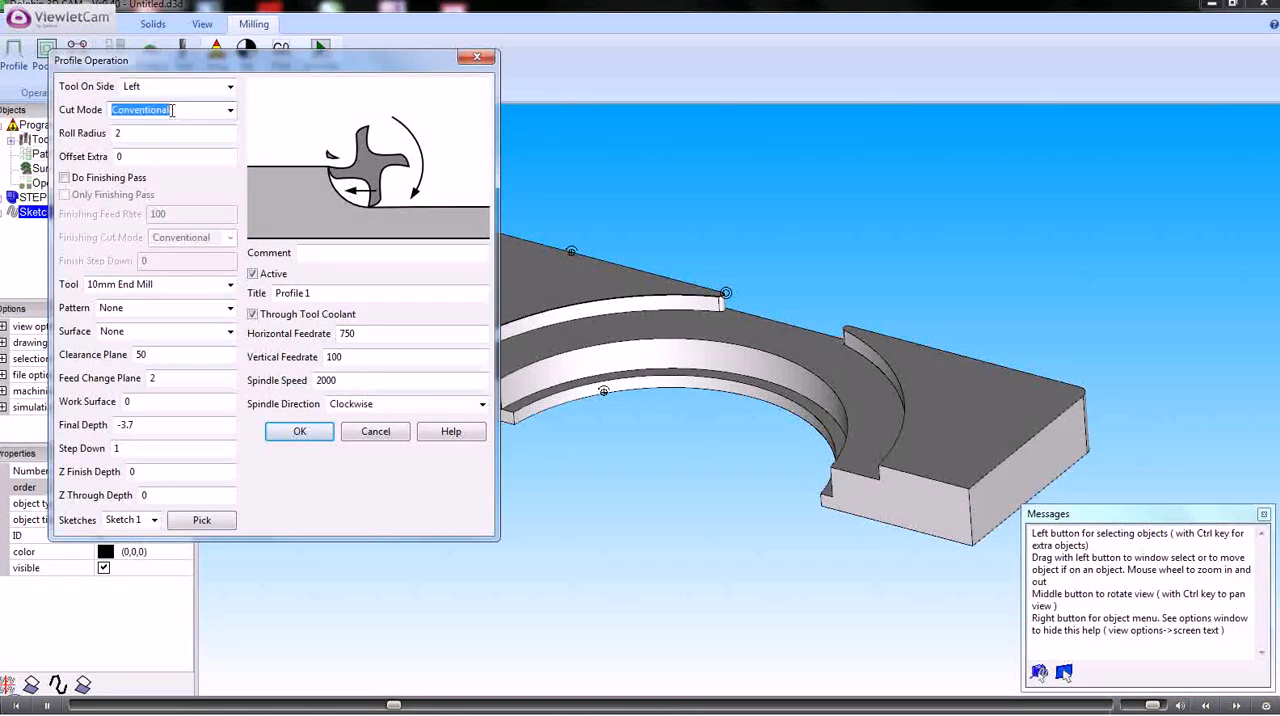
click(136, 133)
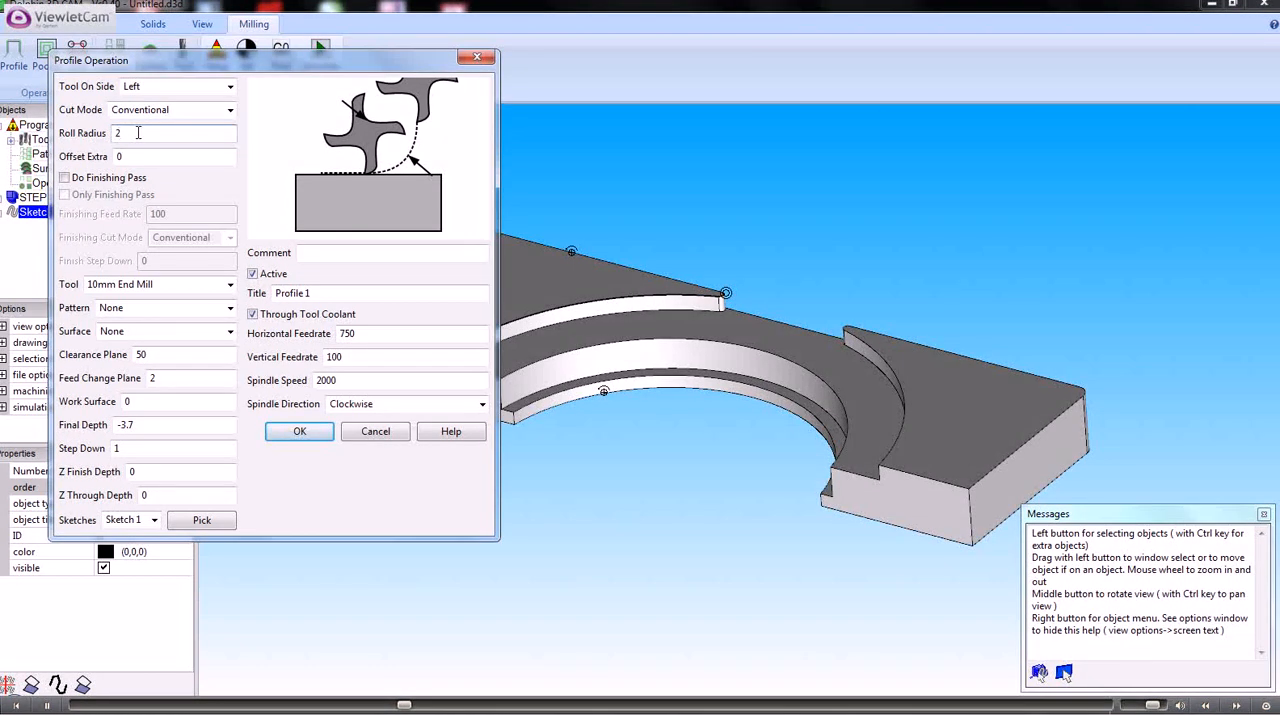
click(129, 156)
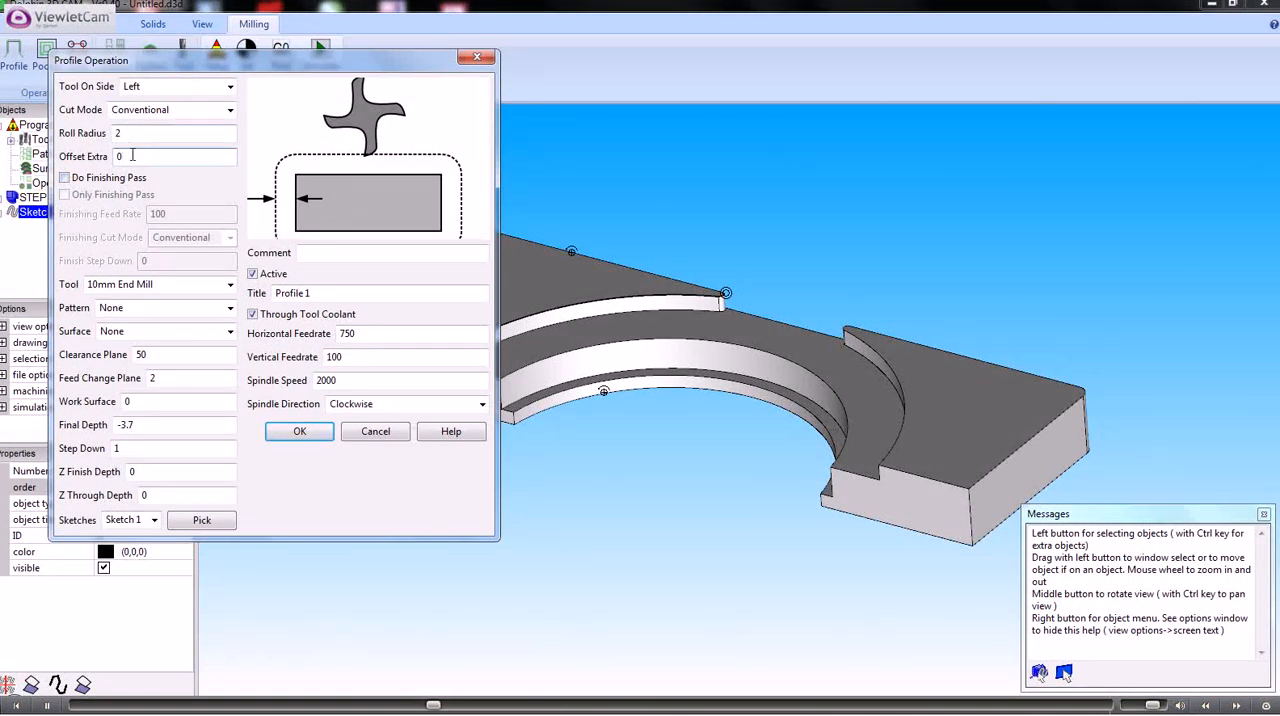
click(230, 288)
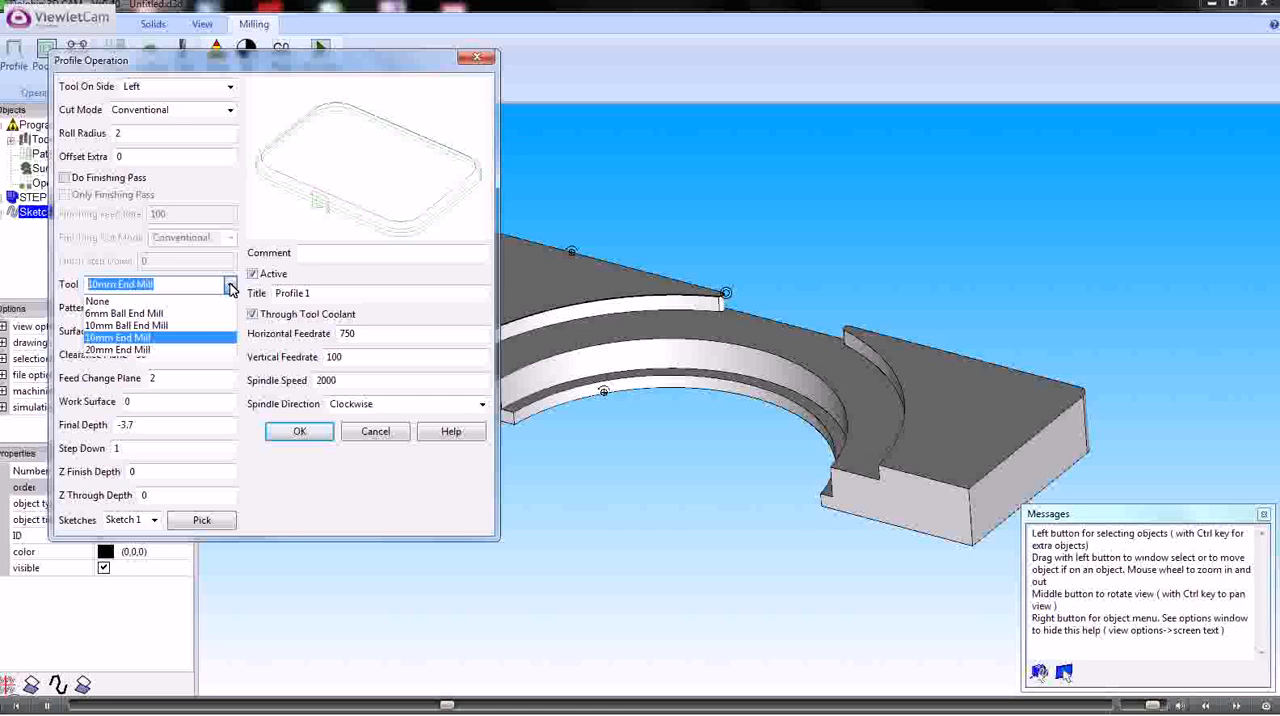
click(230, 288)
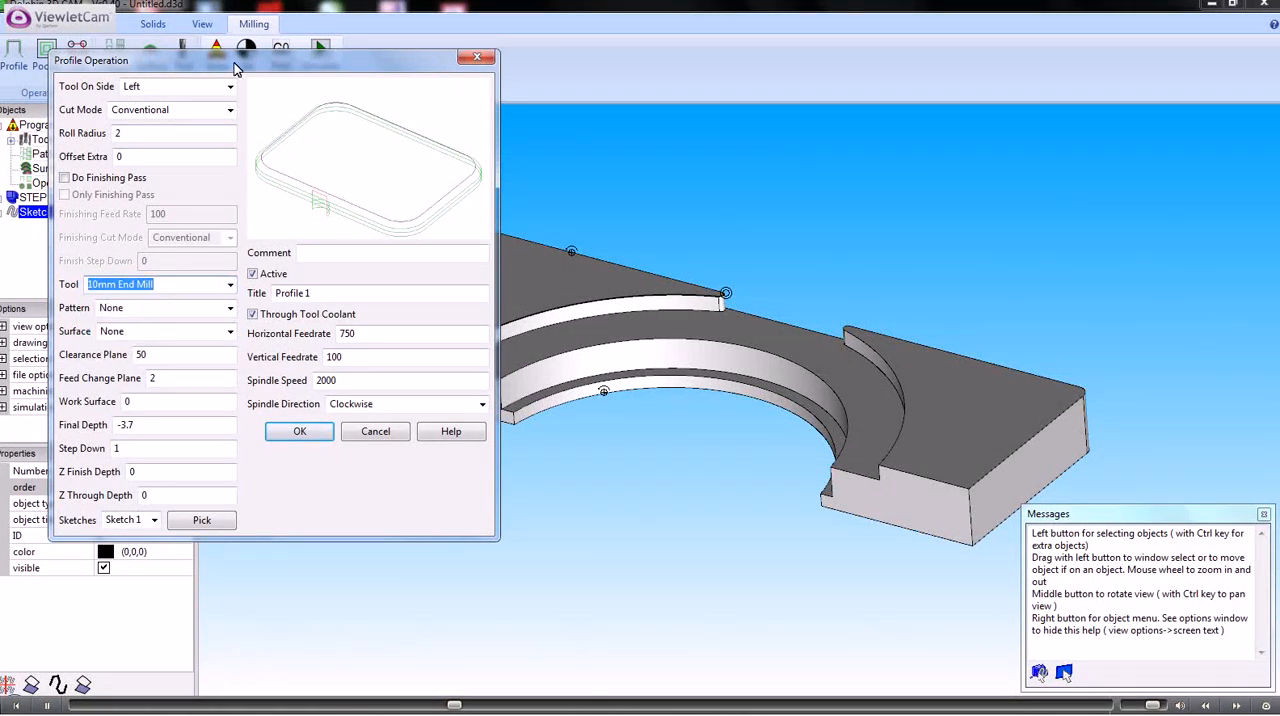
drag(238, 70, 379, 70)
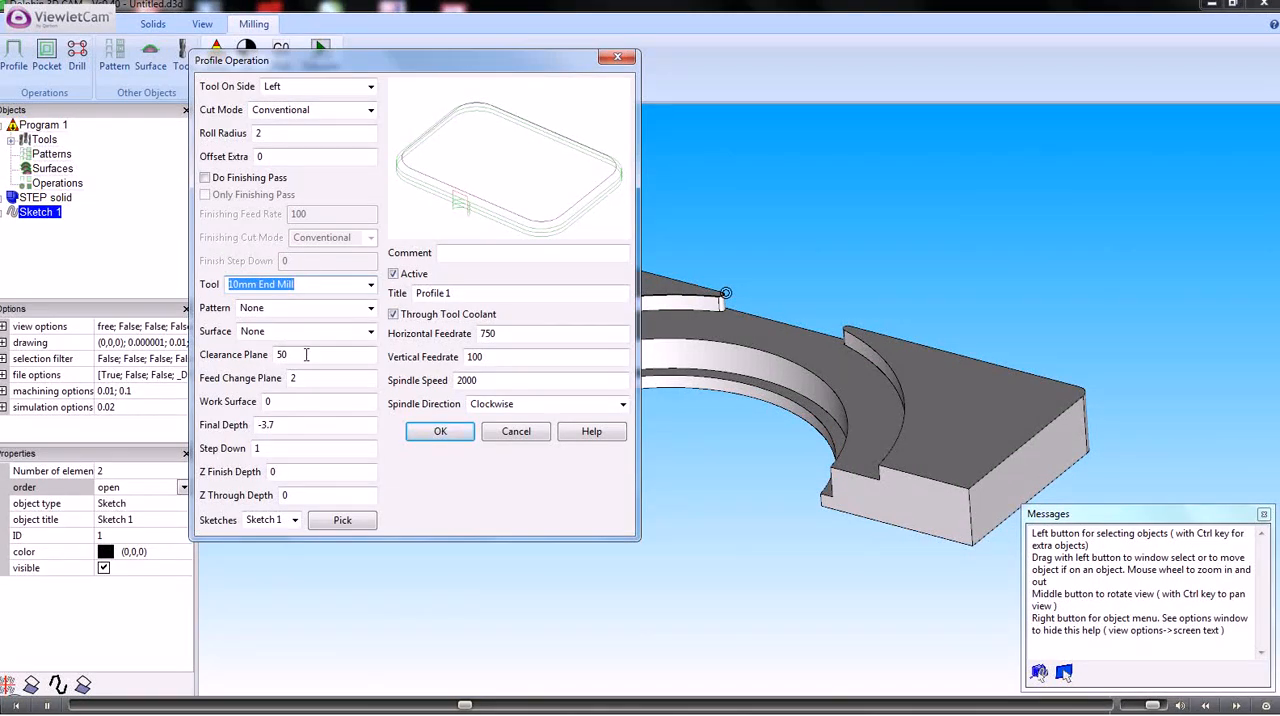
drag(306, 354, 275, 360)
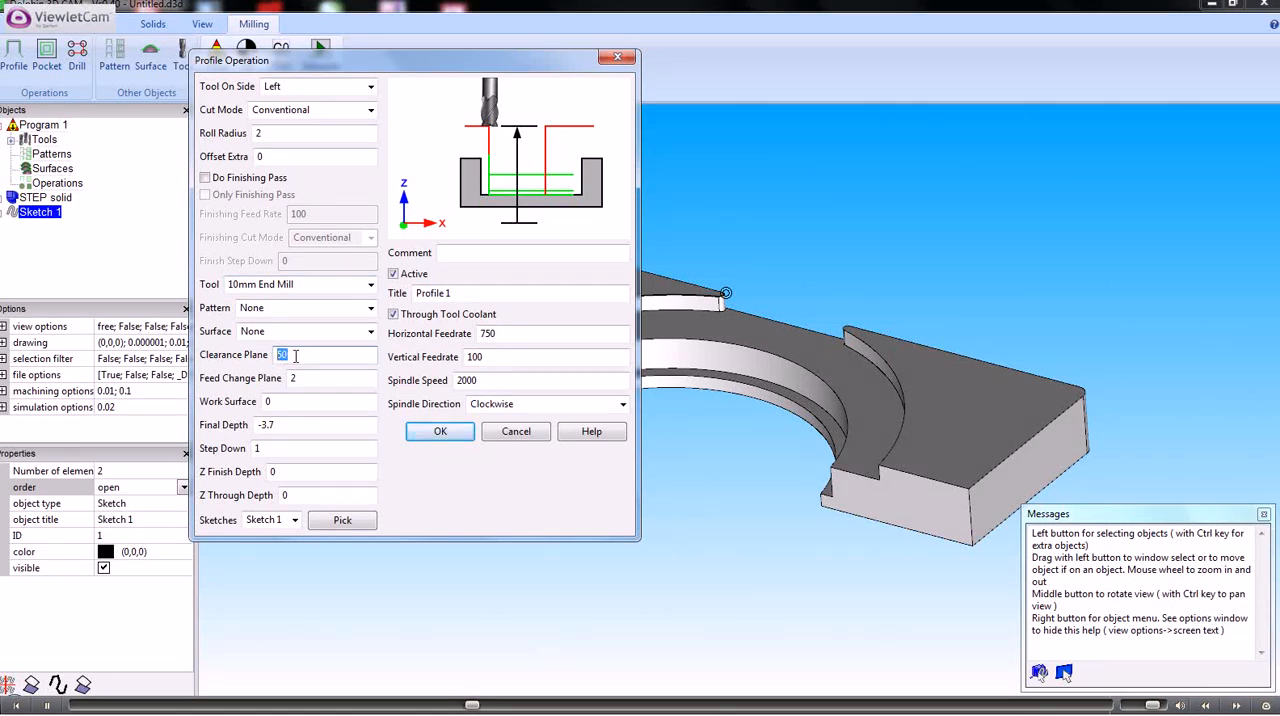
click(298, 378)
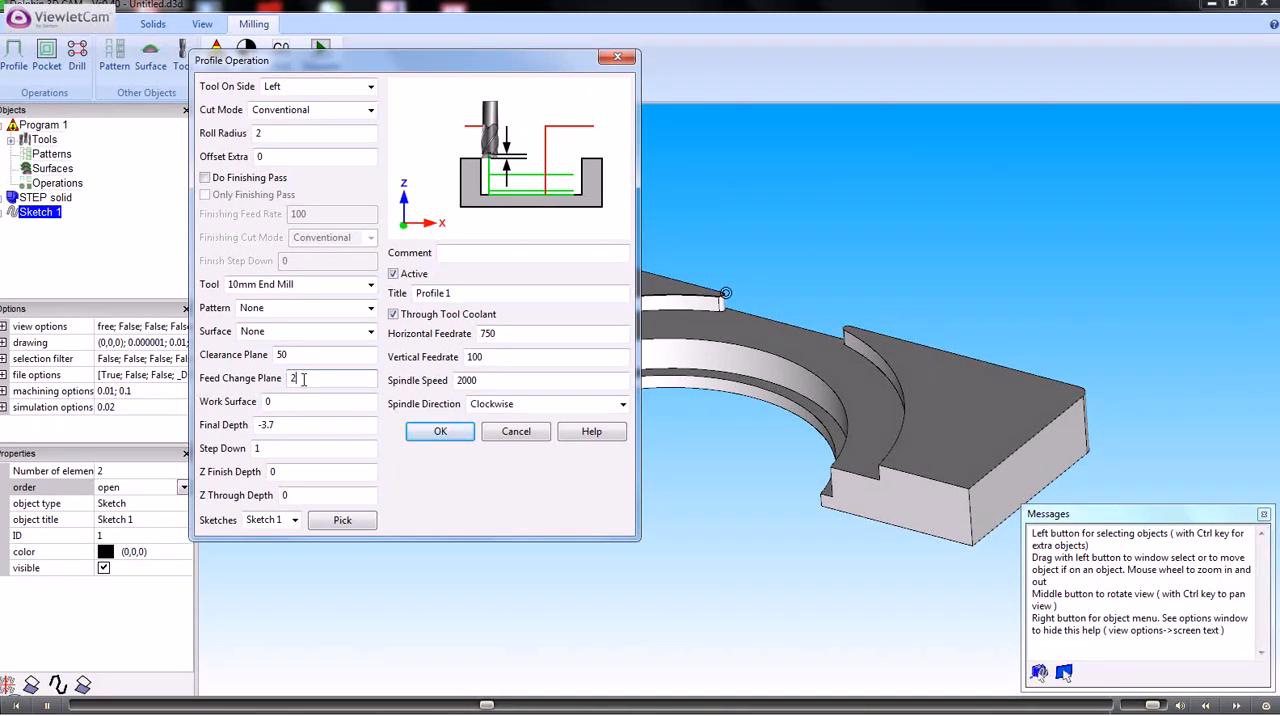
click(281, 425)
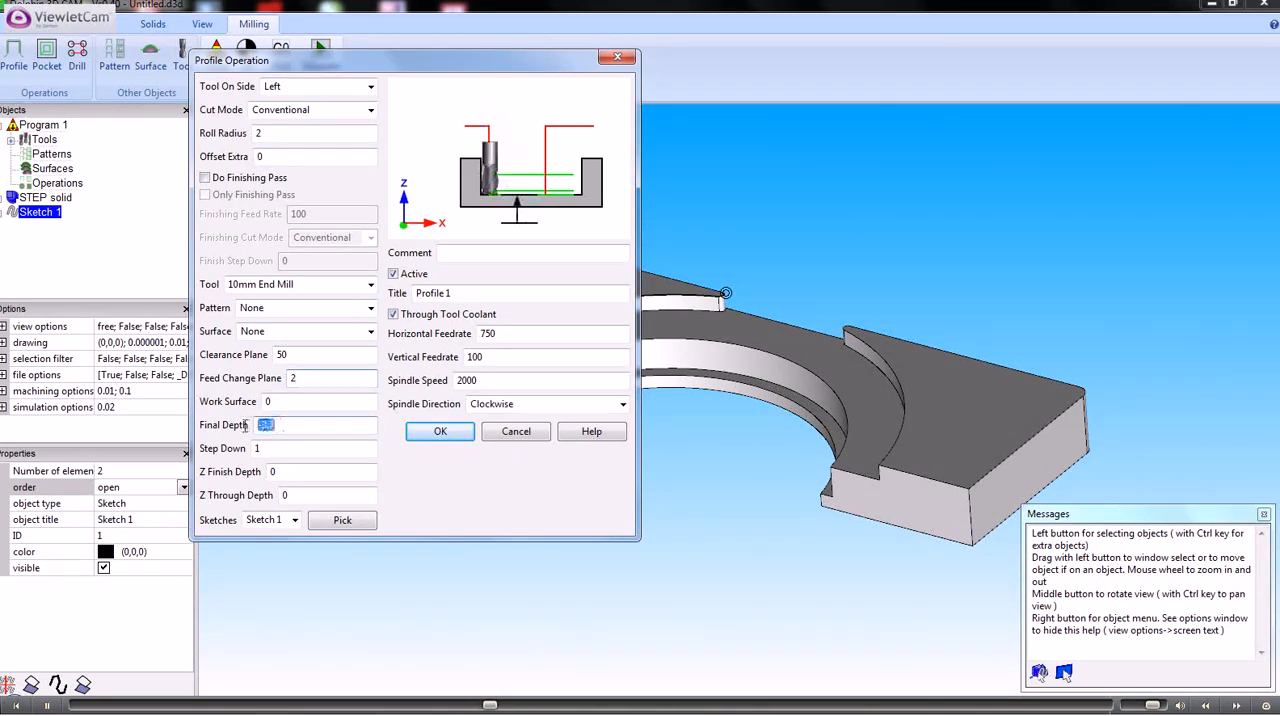
Set the profile operation's step down to 0 and create the operation with its final depth kept at -3.7
click(244, 449)
double_click(284, 442)
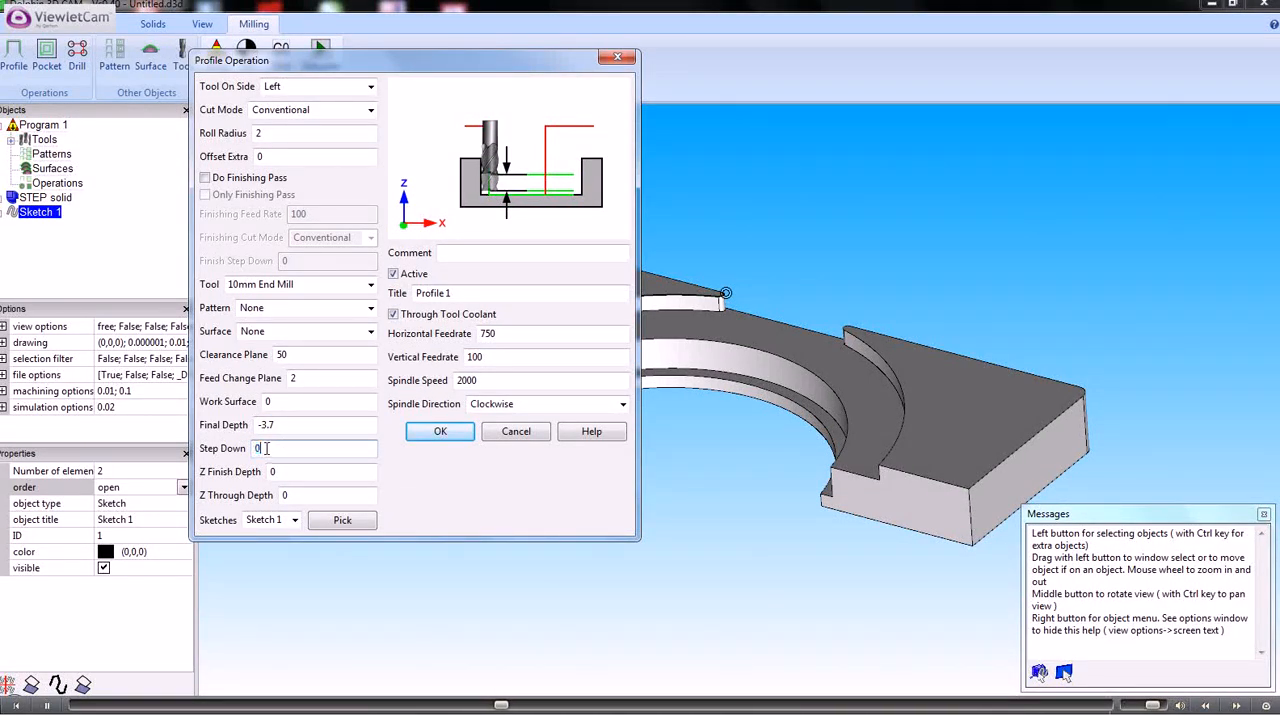
text(0)
click(279, 424)
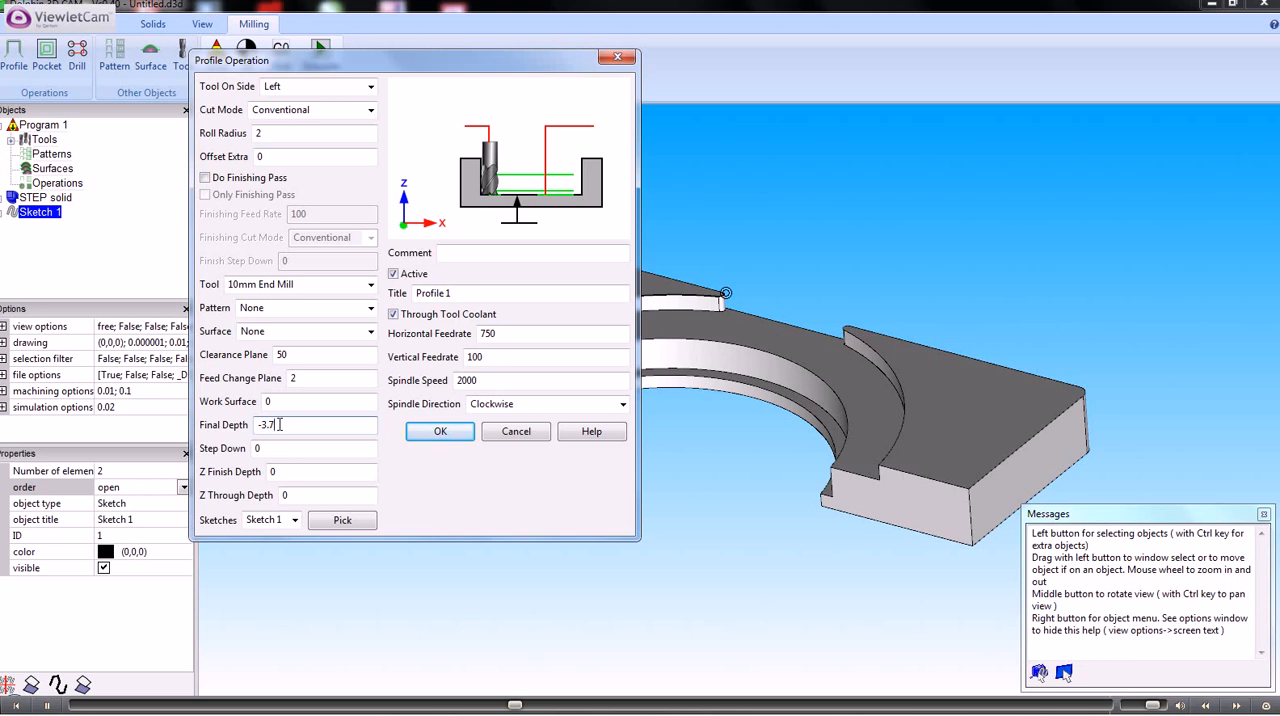
click(439, 432)
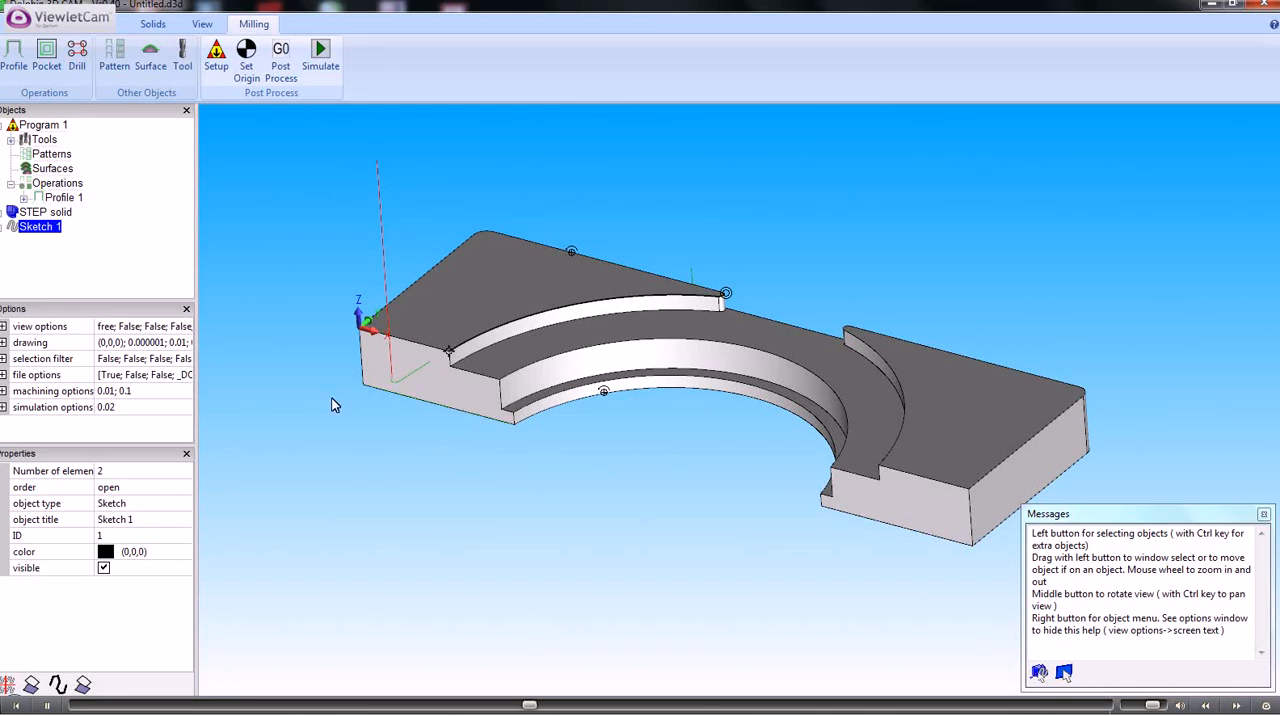
Reopen the Profile 1 operation for editing and set its tool side to Right
mouse_move(336, 405)
middle_down()
mouse_move(331, 477)
mouse_move(343, 407)
middle_up()
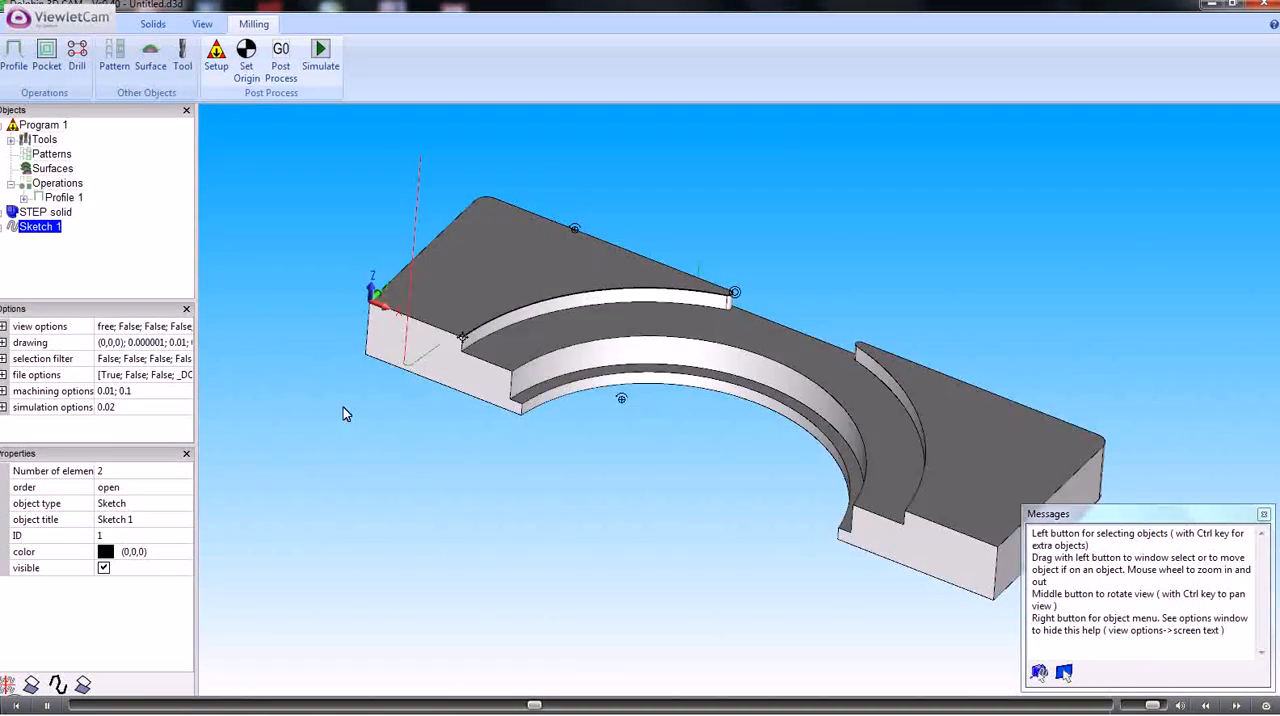
click(66, 198)
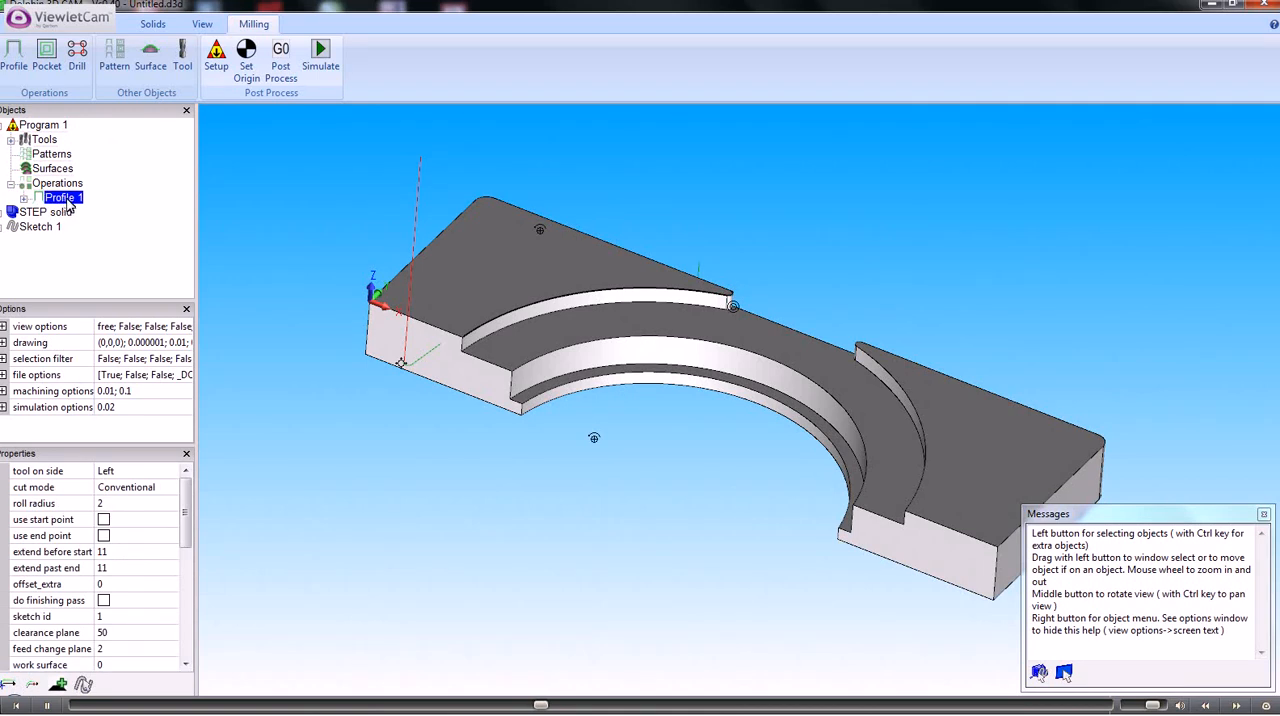
right_click(70, 204)
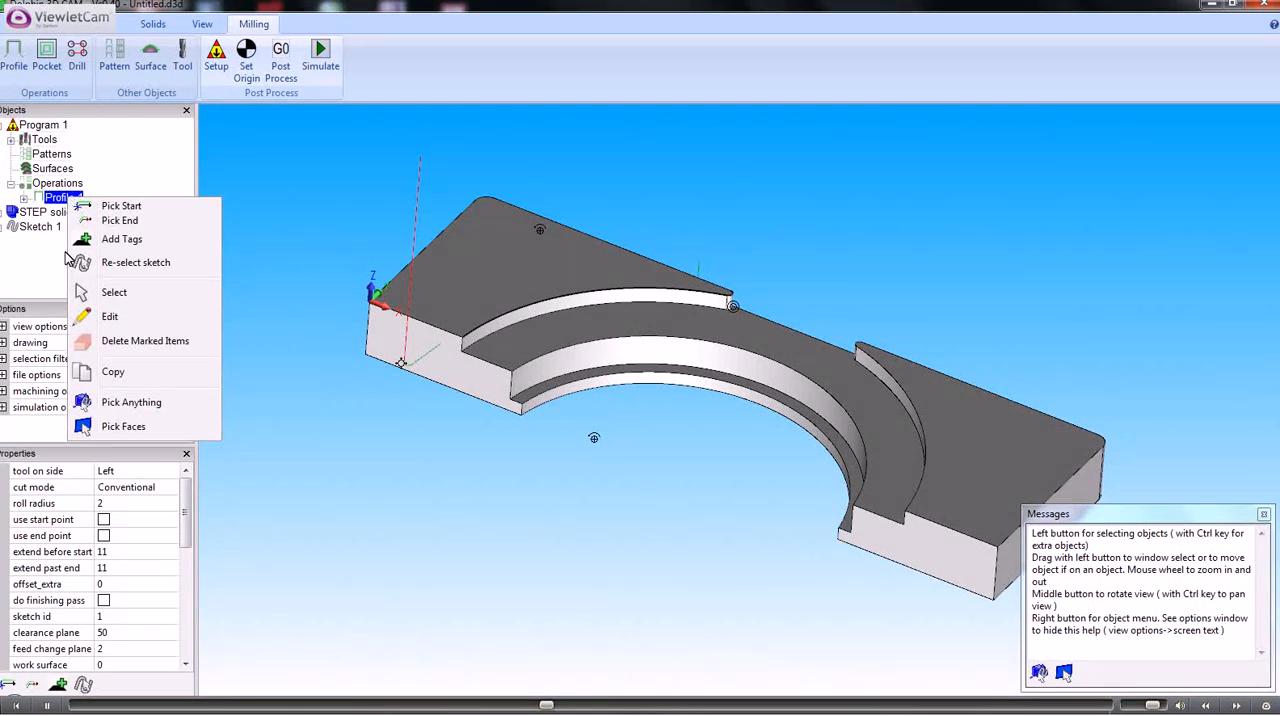
click(62, 200)
double_click(62, 198)
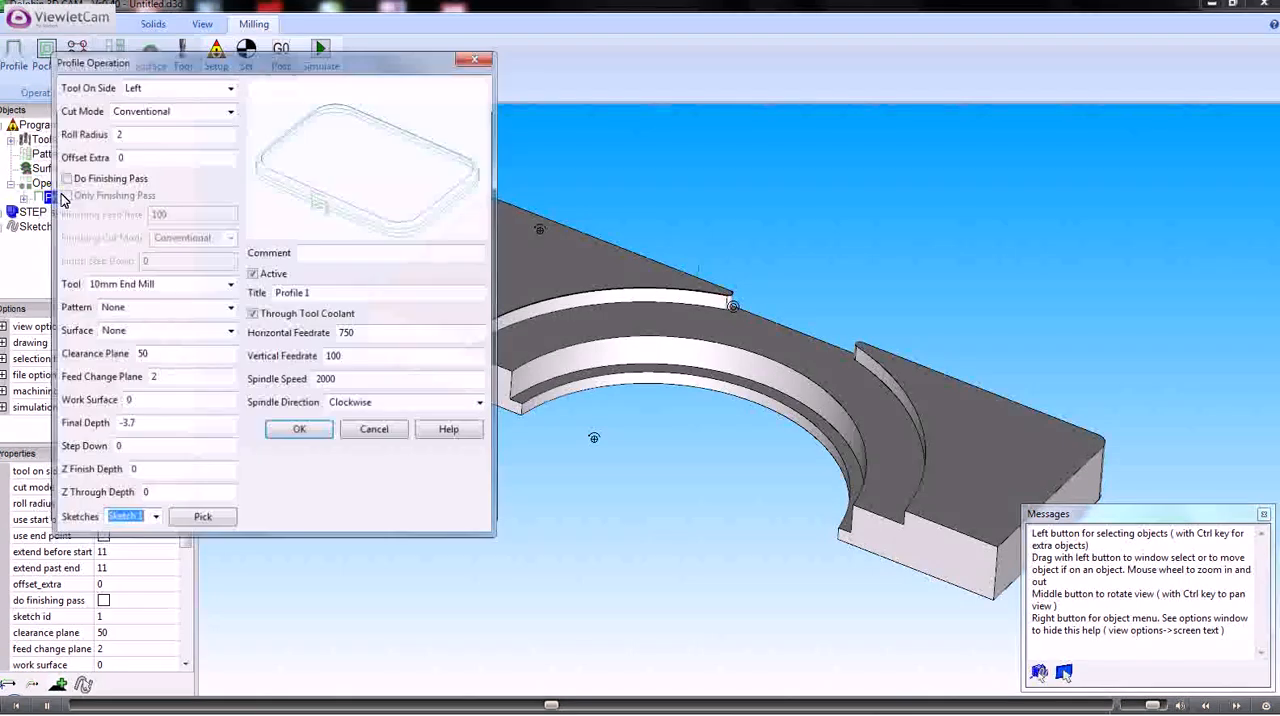
click(230, 88)
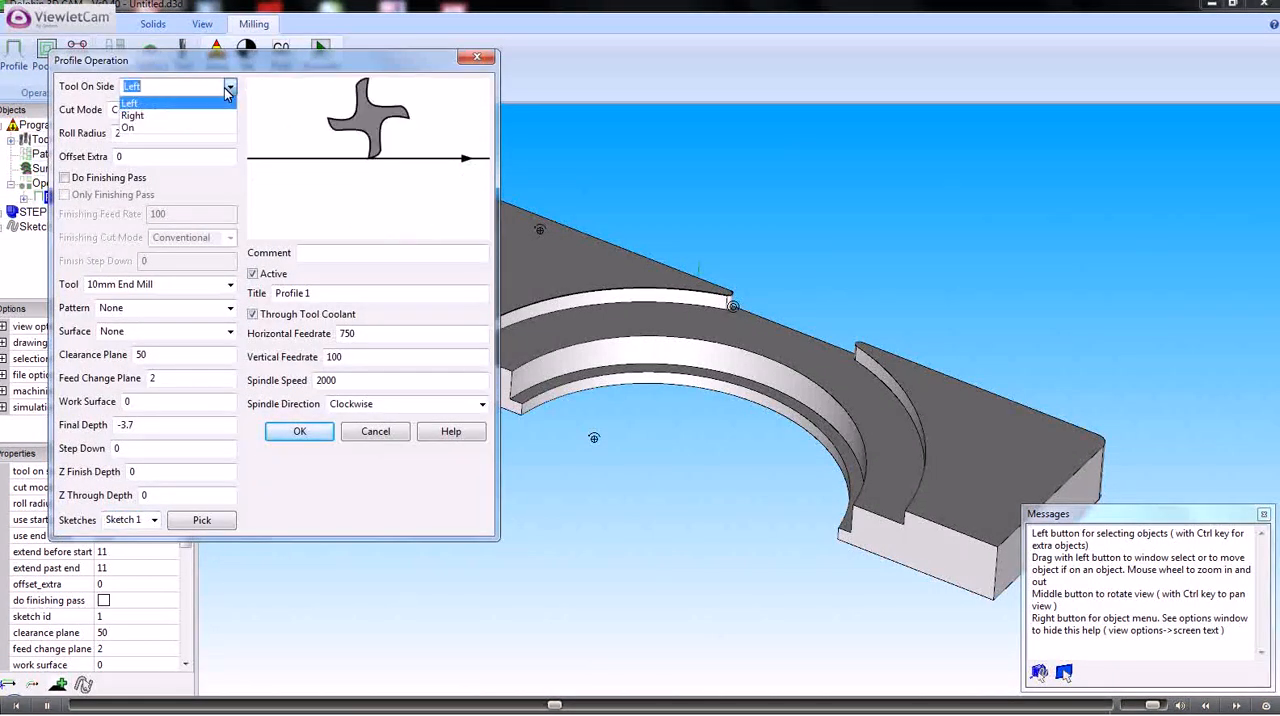
click(138, 115)
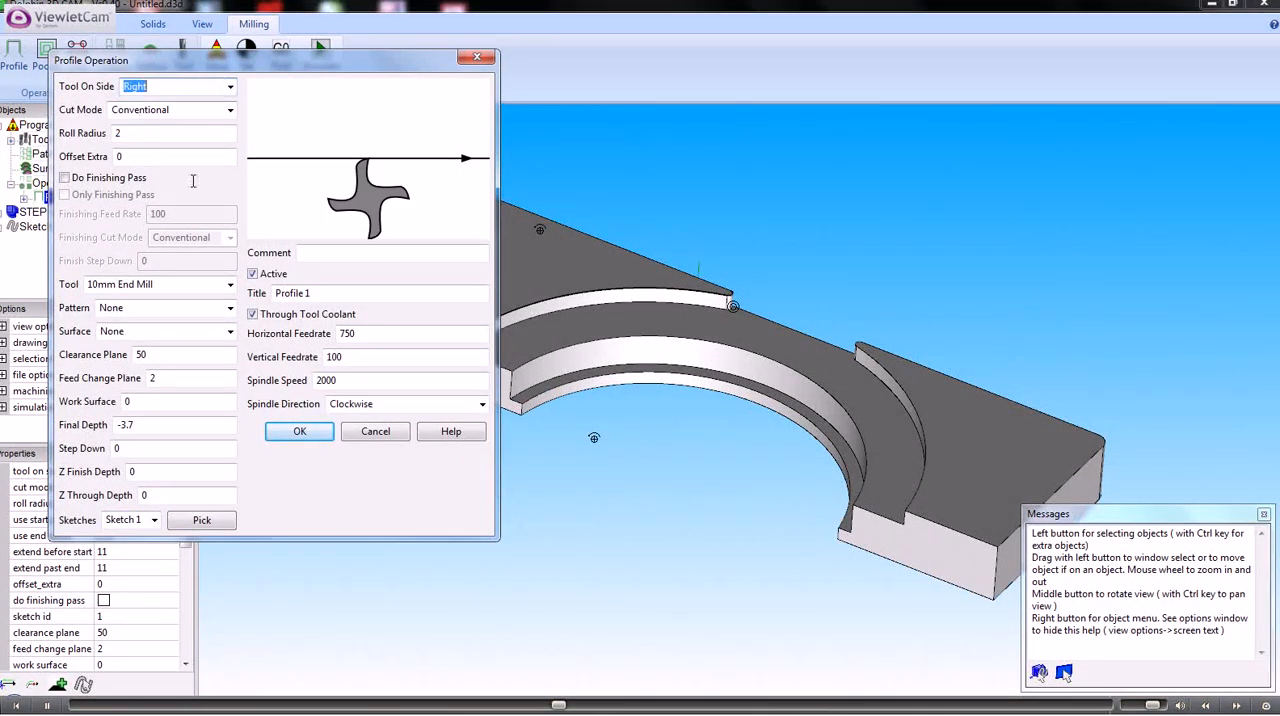
click(285, 433)
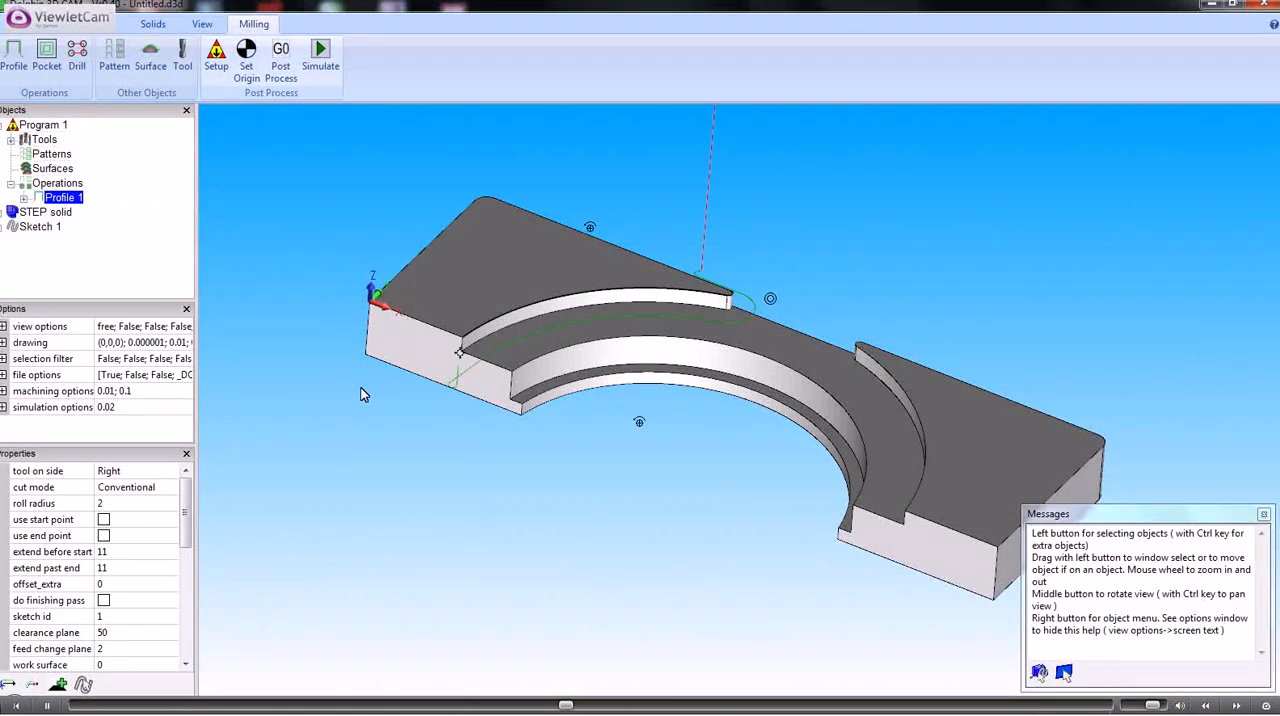
Set both the extend before start and extend past end distances of Profile 1 to 0
middle_drag(282, 440, 335, 410)
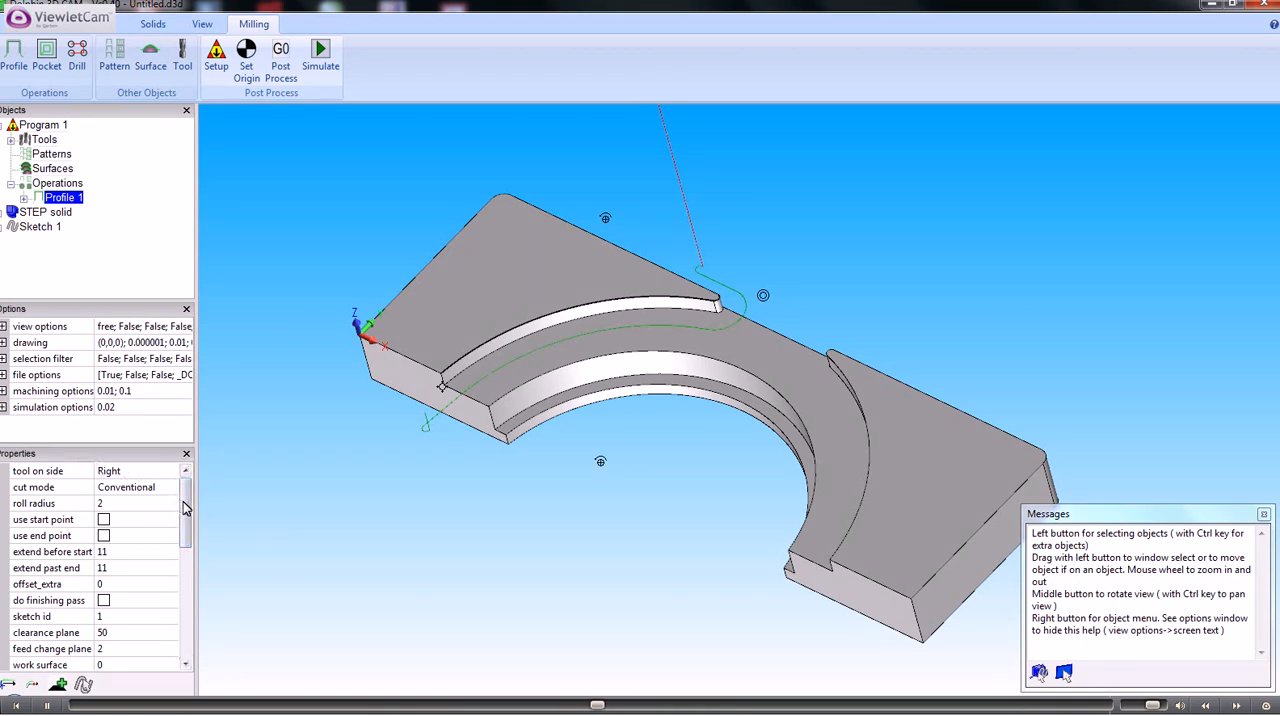
click(184, 665)
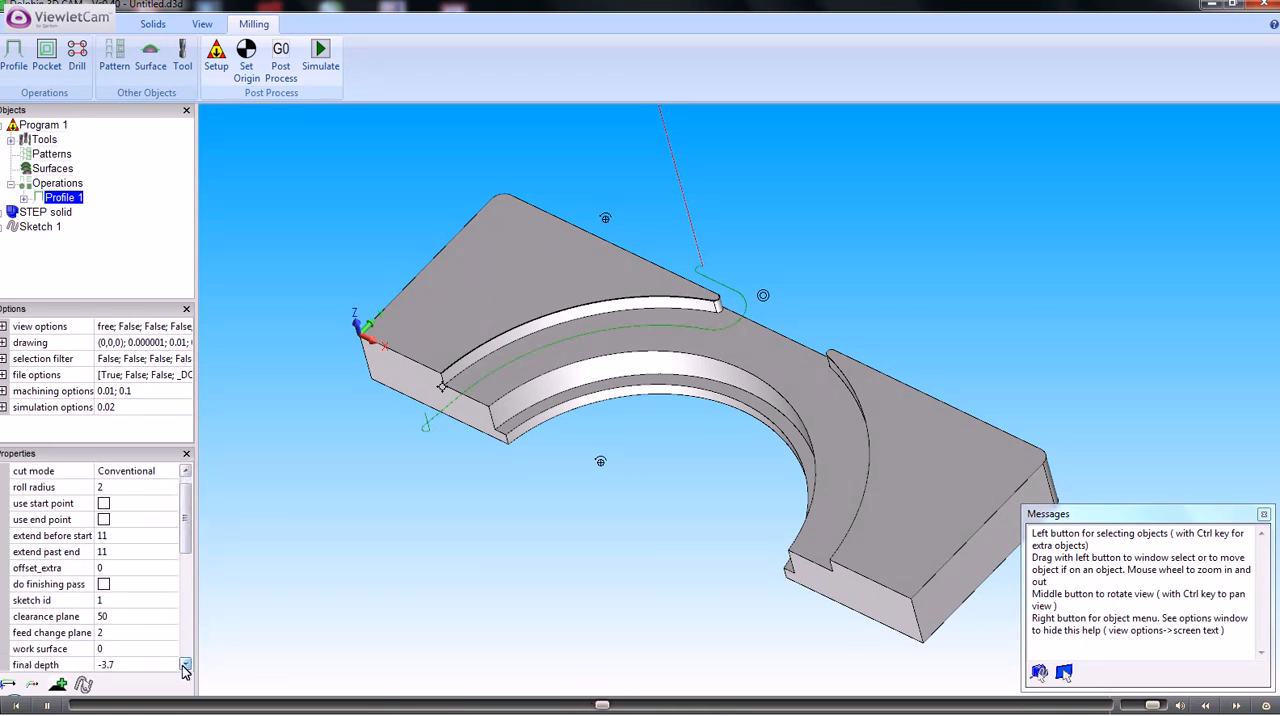
click(104, 536)
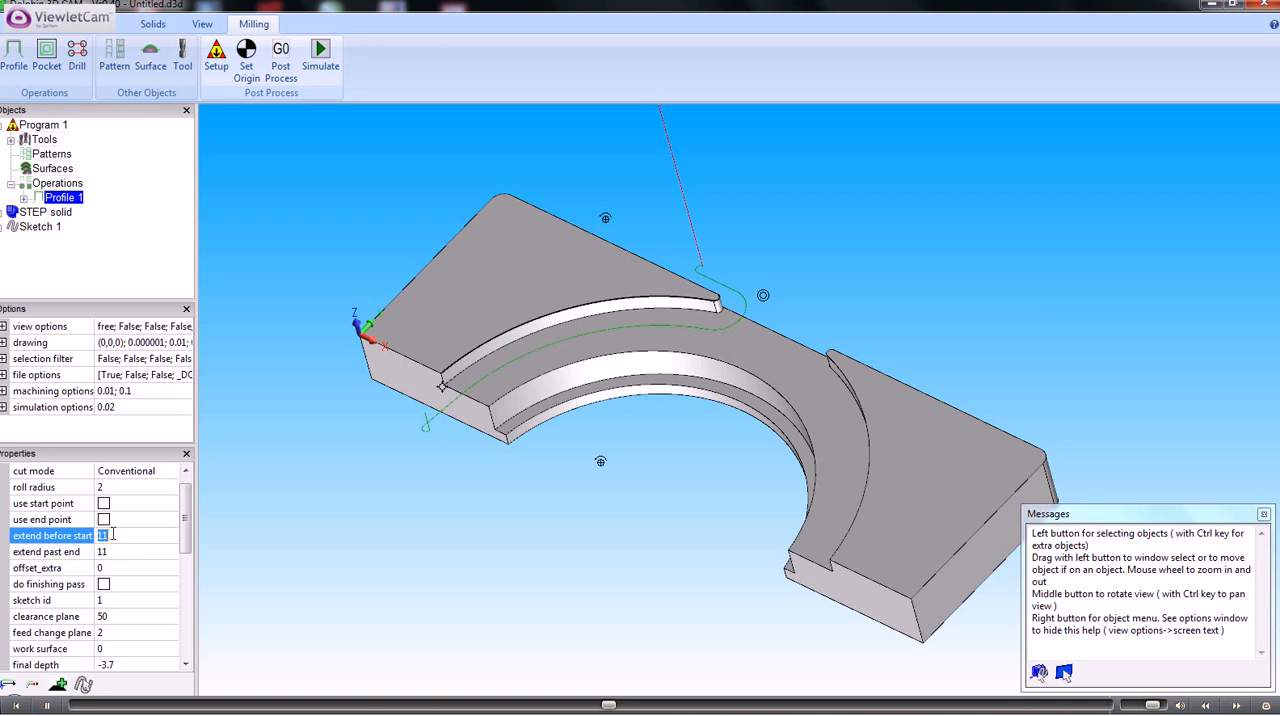
text(0)
key(Return)
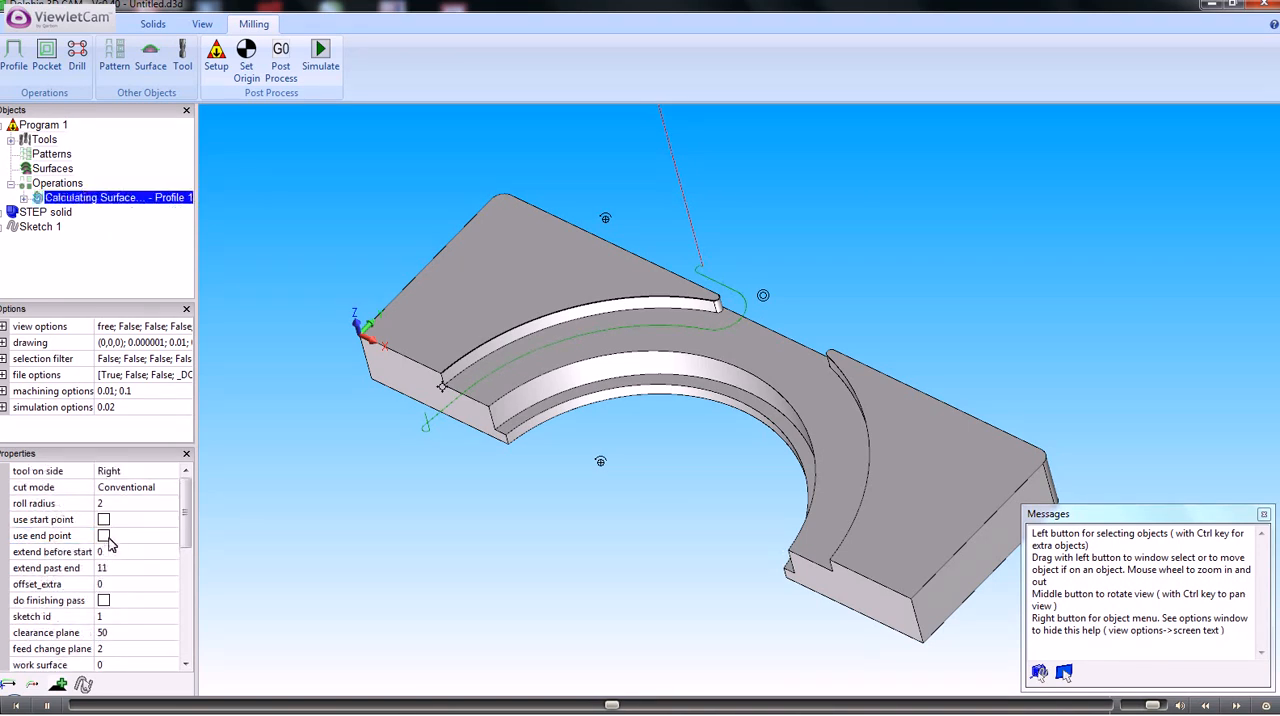
click(104, 568)
text(0)
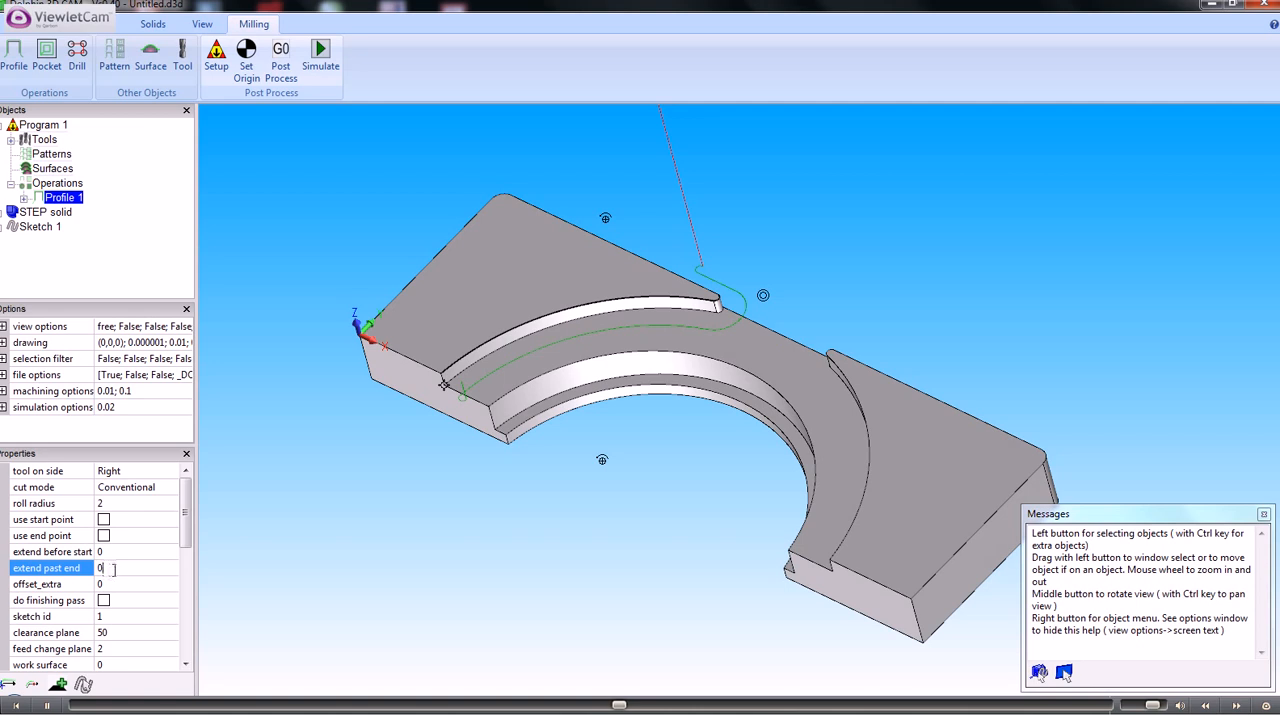
key(Return)
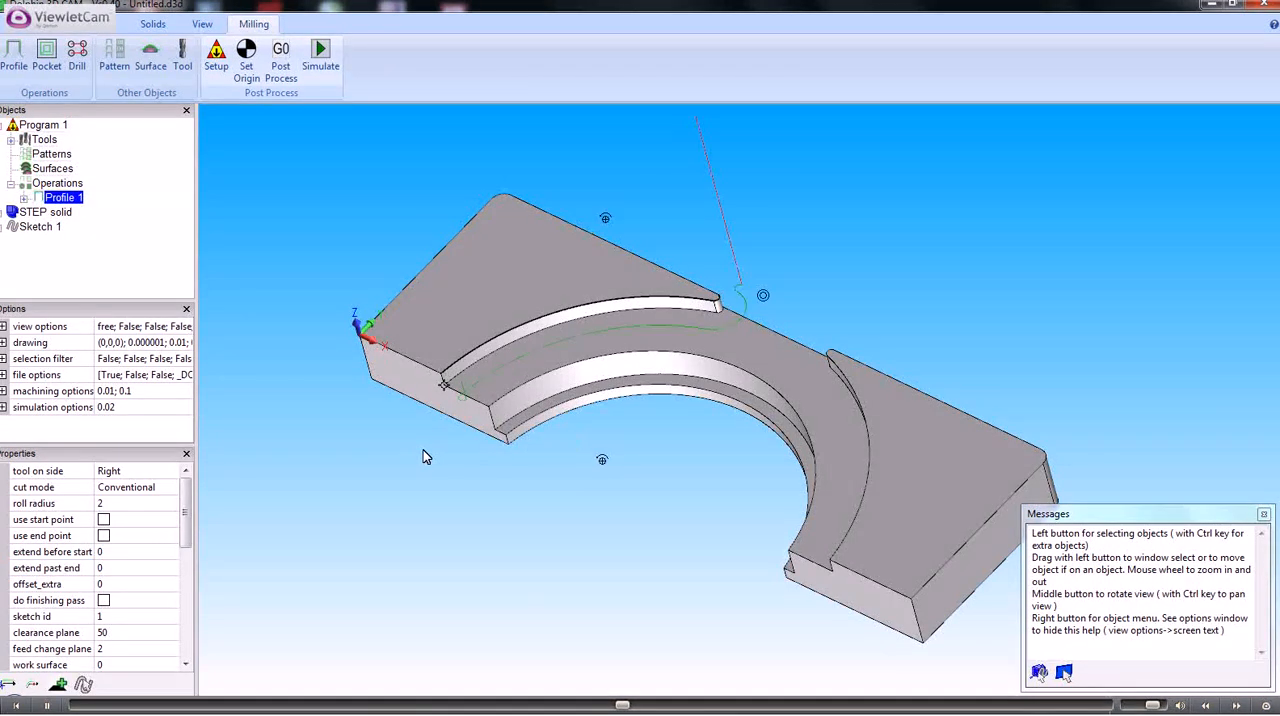
Set both the extend before start and extend past end distances of Profile 1 to 11
mouse_move(418, 458)
middle_down()
mouse_move(418, 496)
mouse_move(444, 455)
mouse_move(431, 466)
middle_up()
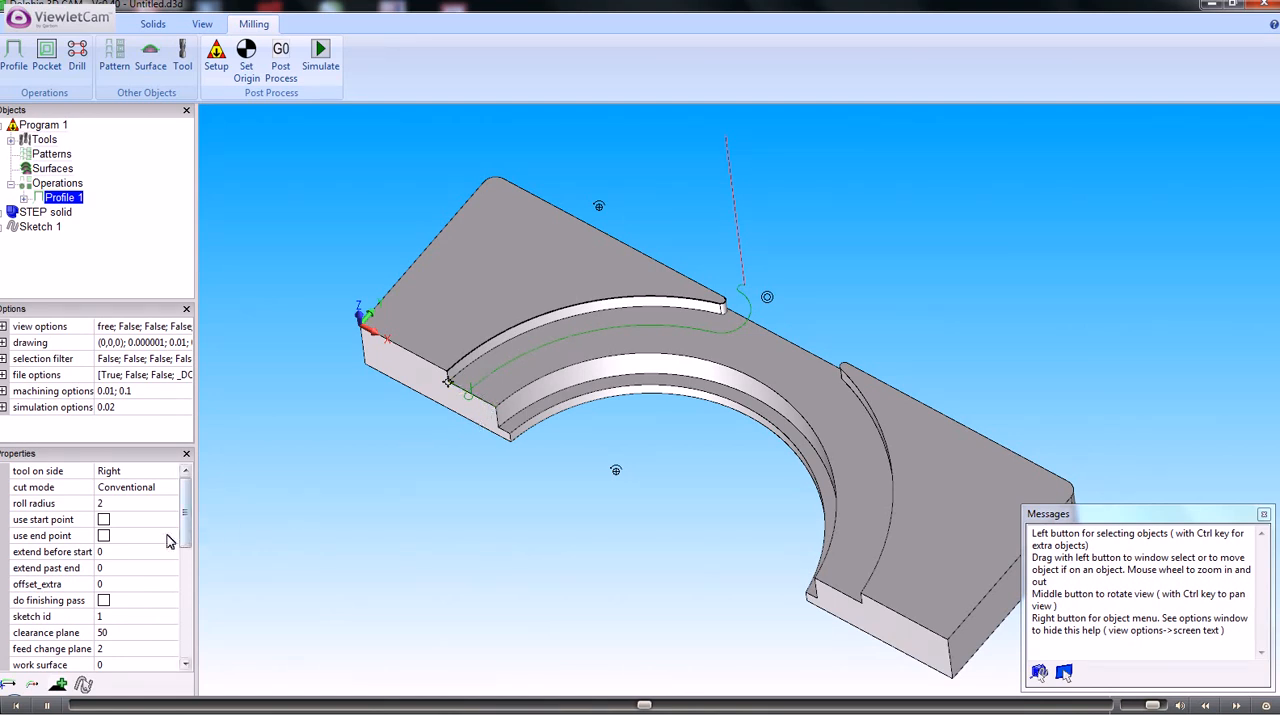
click(103, 555)
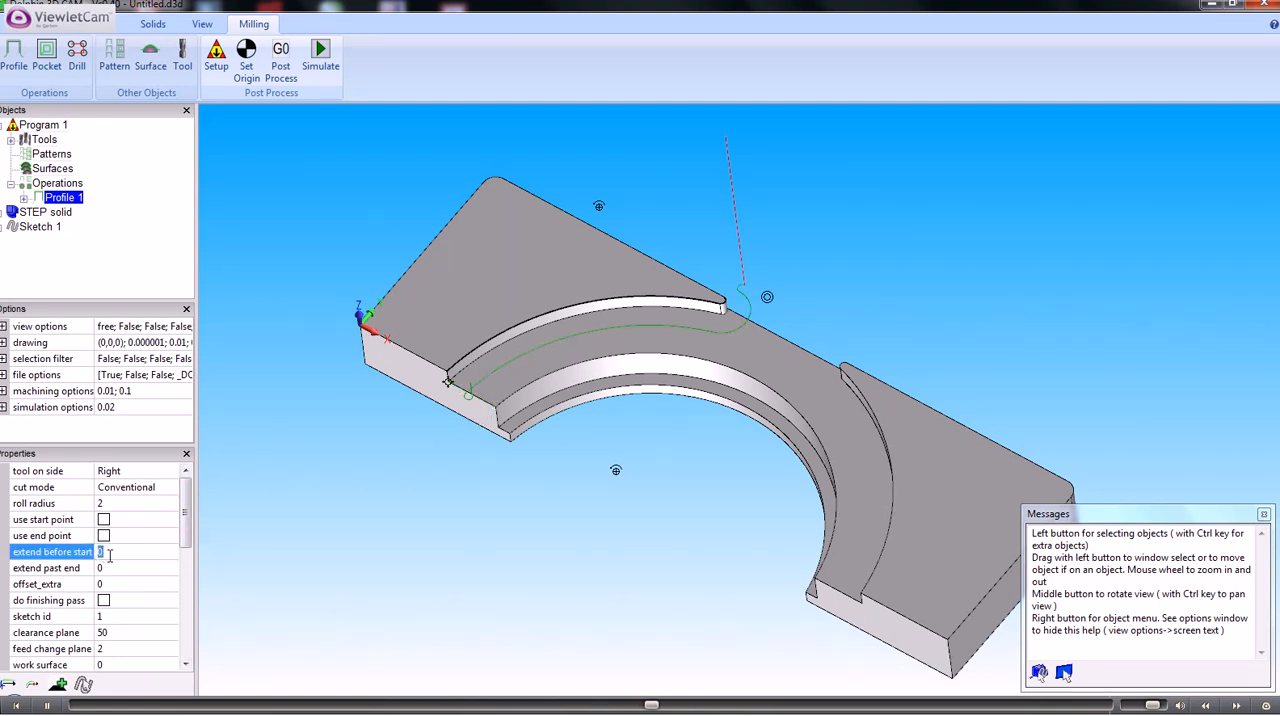
text(11)
key(Return)
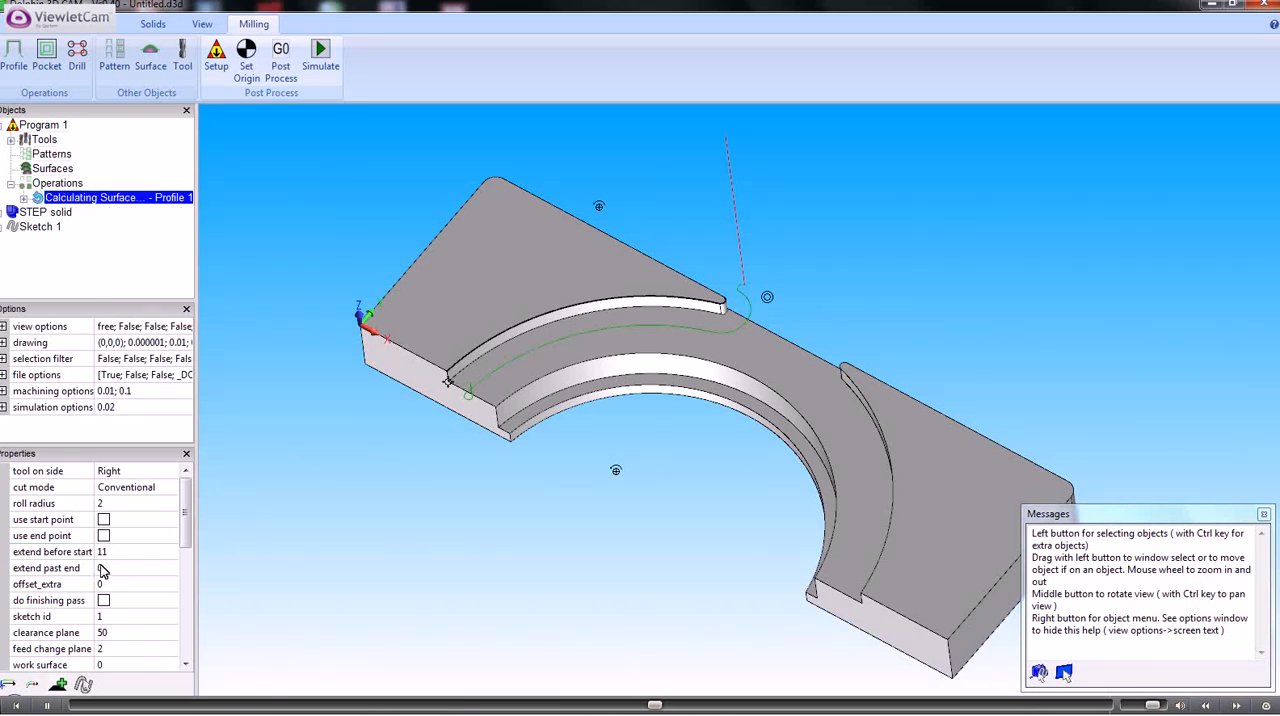
click(103, 569)
text(11)
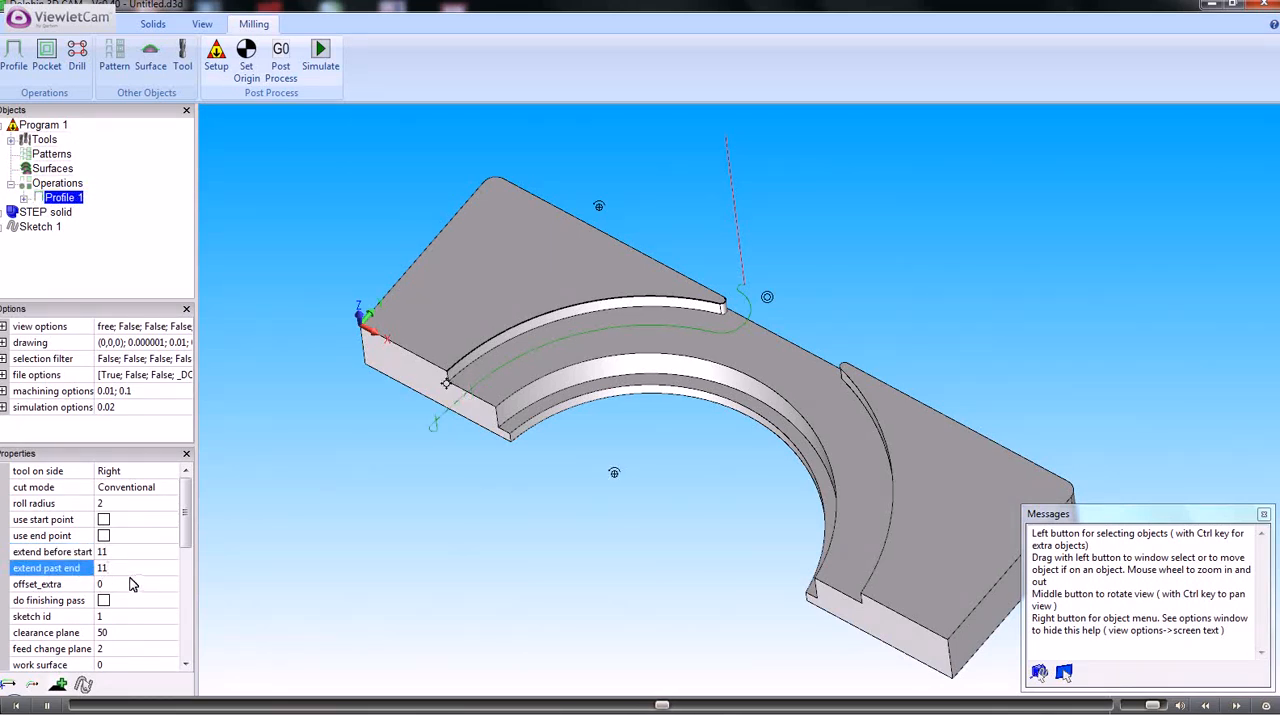
key(Return)
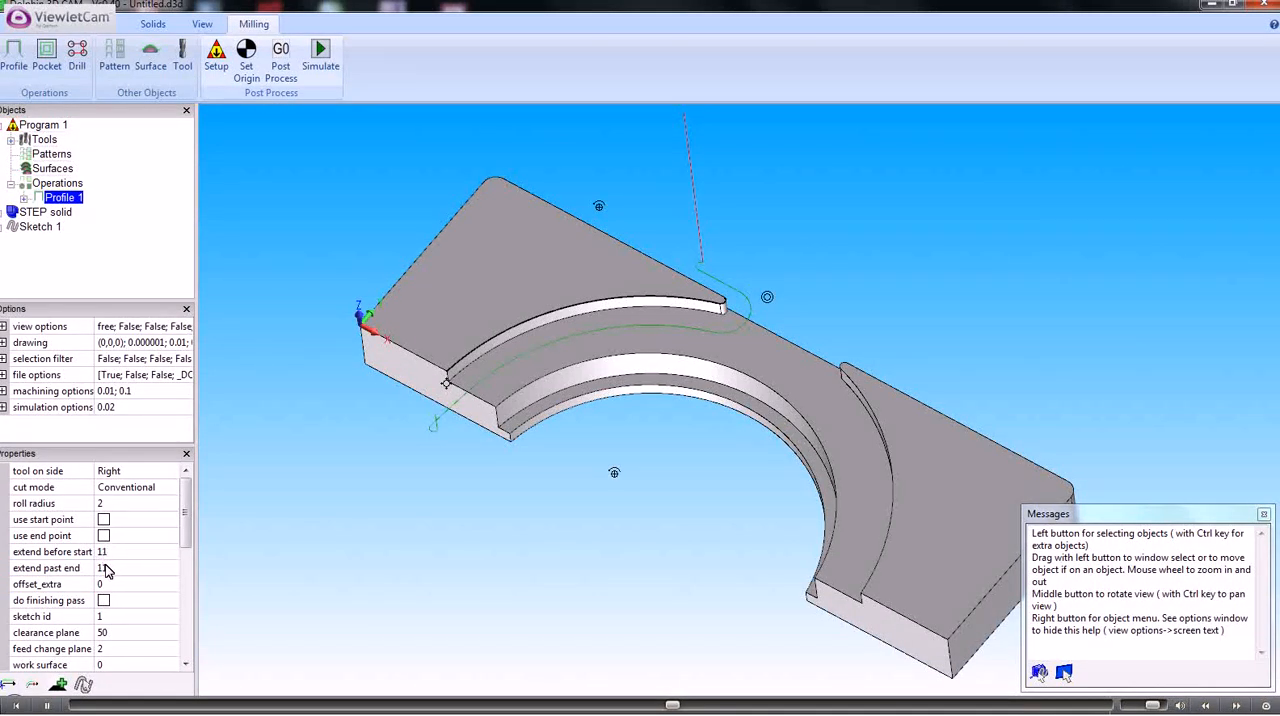
Set the extend past end distance of Profile 1 to 0
click(104, 567)
text(0)
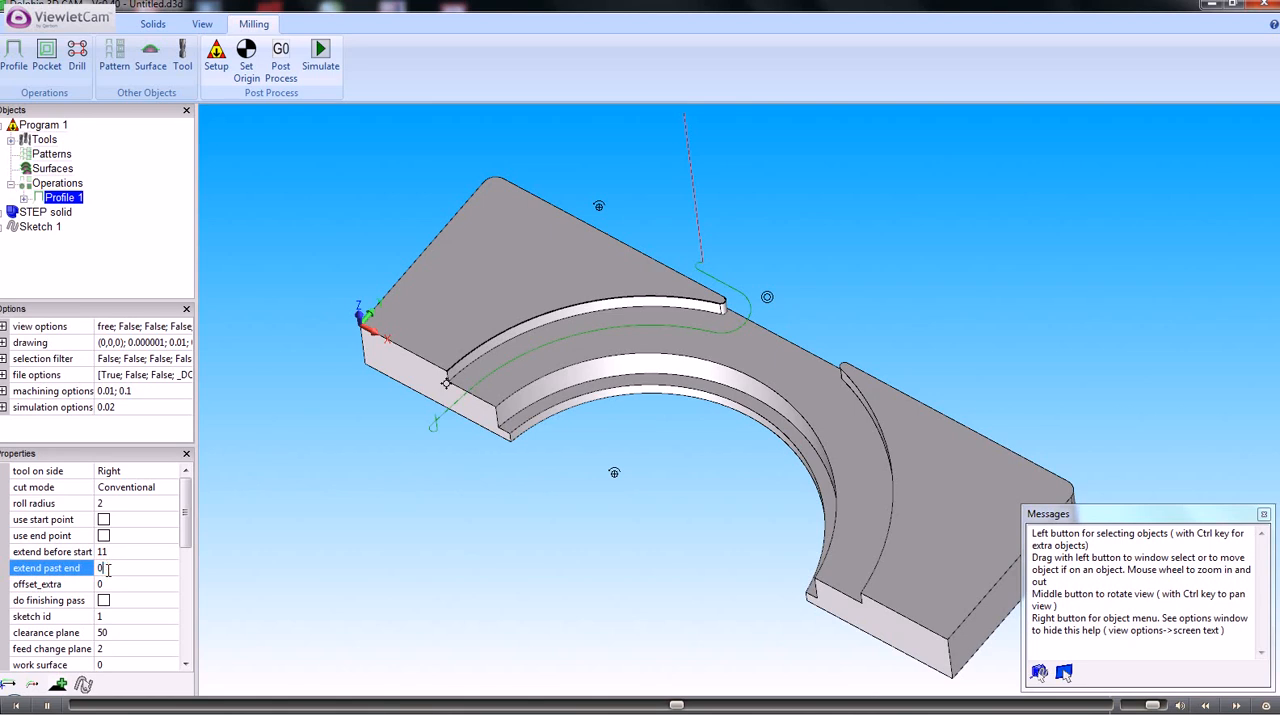
key(Return)
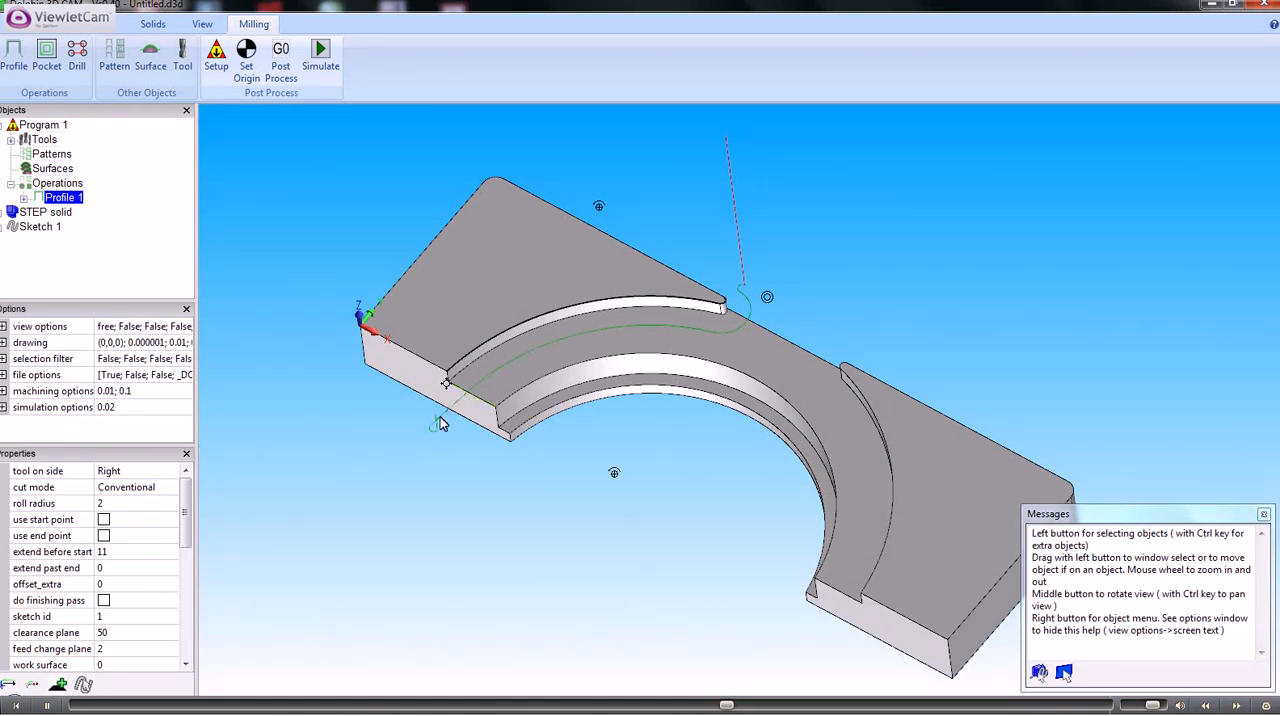
Dimension the recess depth between the part's top face and the recess floor, using the between two points, Z only mode with end-point snapping
middle_drag(381, 422, 363, 297)
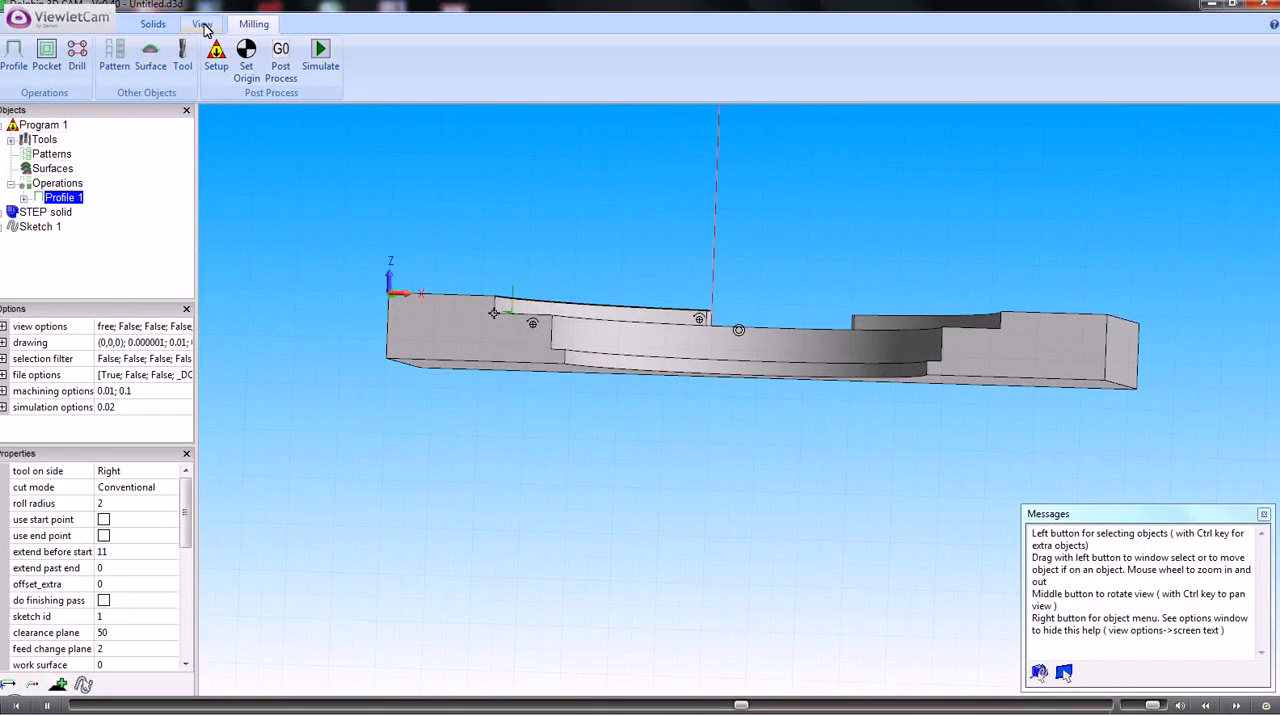
click(115, 26)
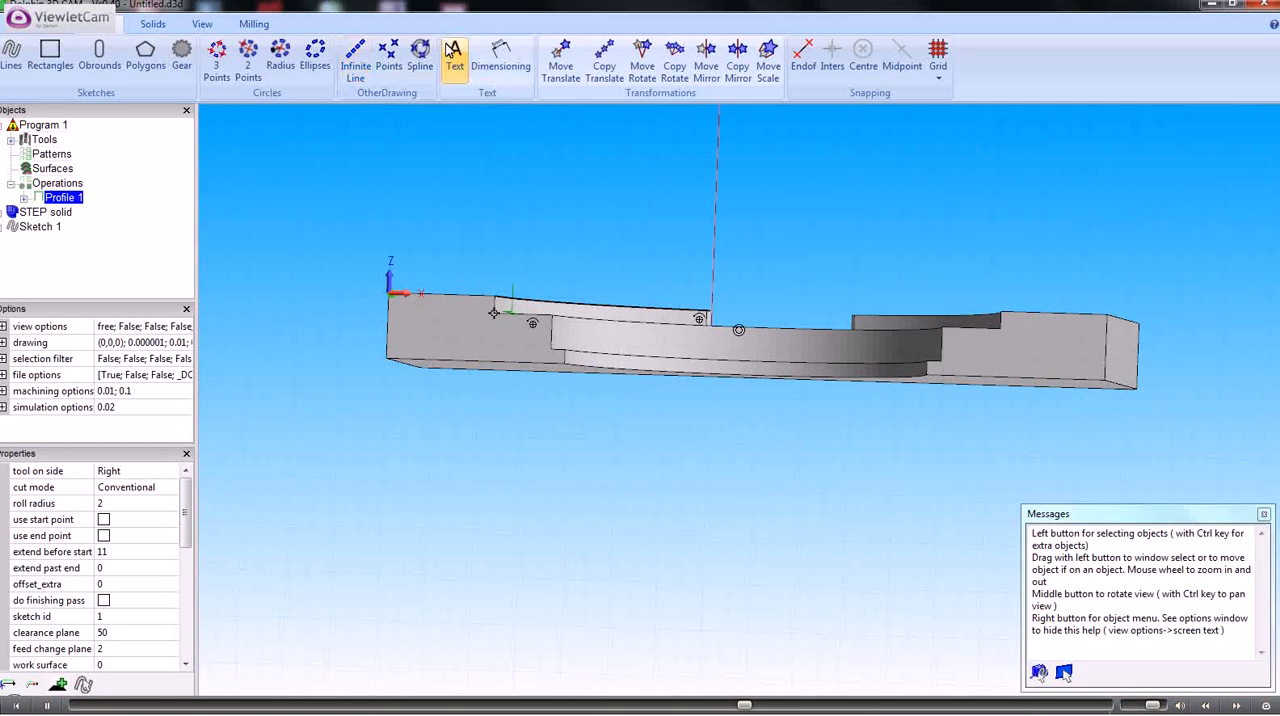
click(500, 52)
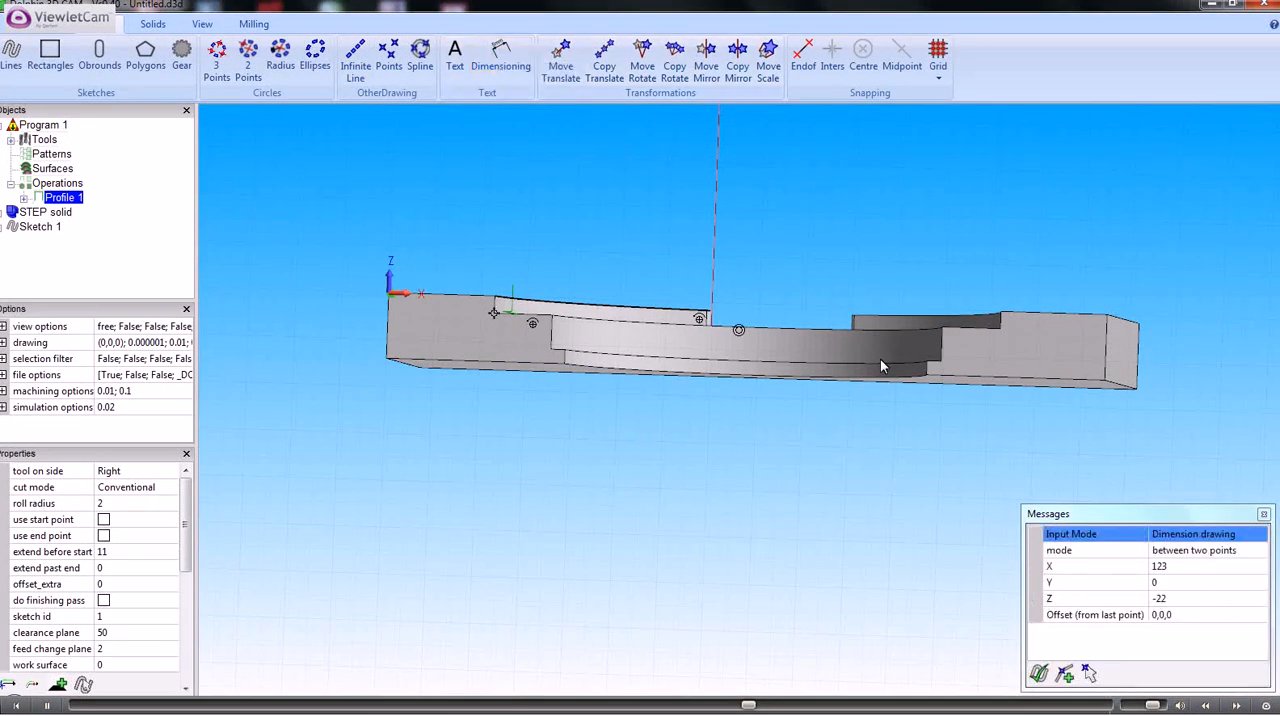
click(1247, 558)
click(1257, 551)
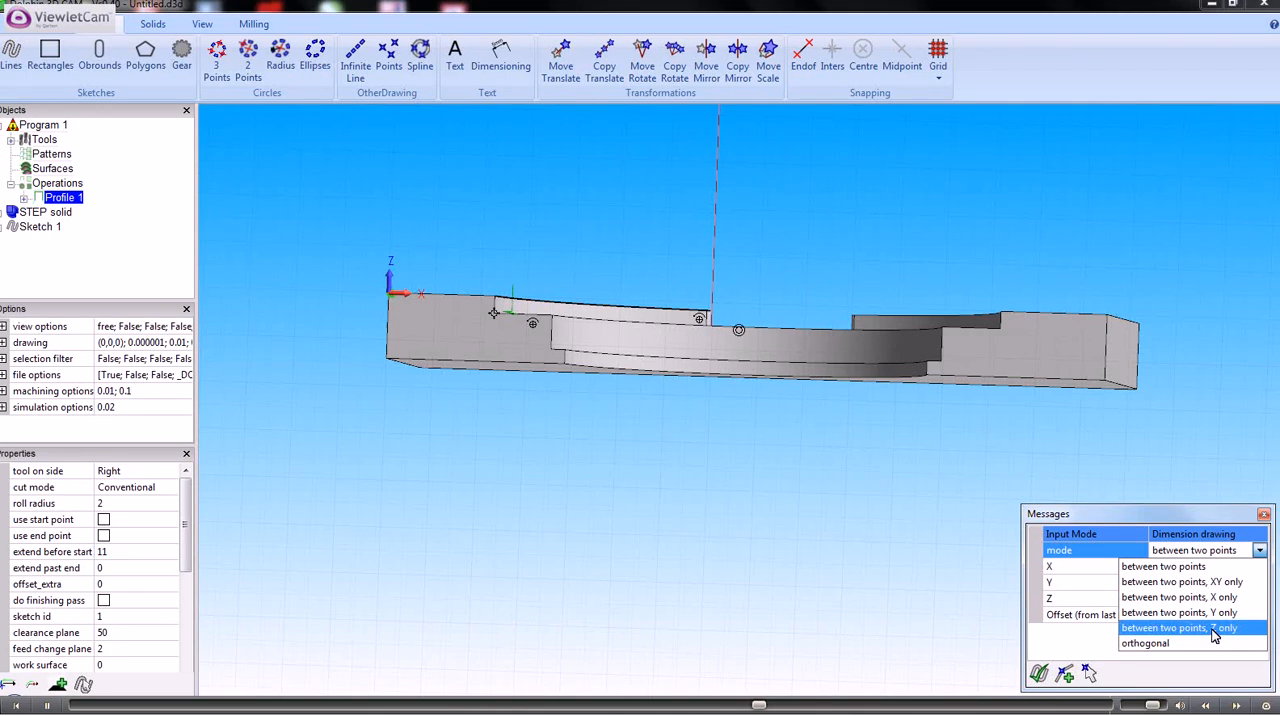
click(1214, 630)
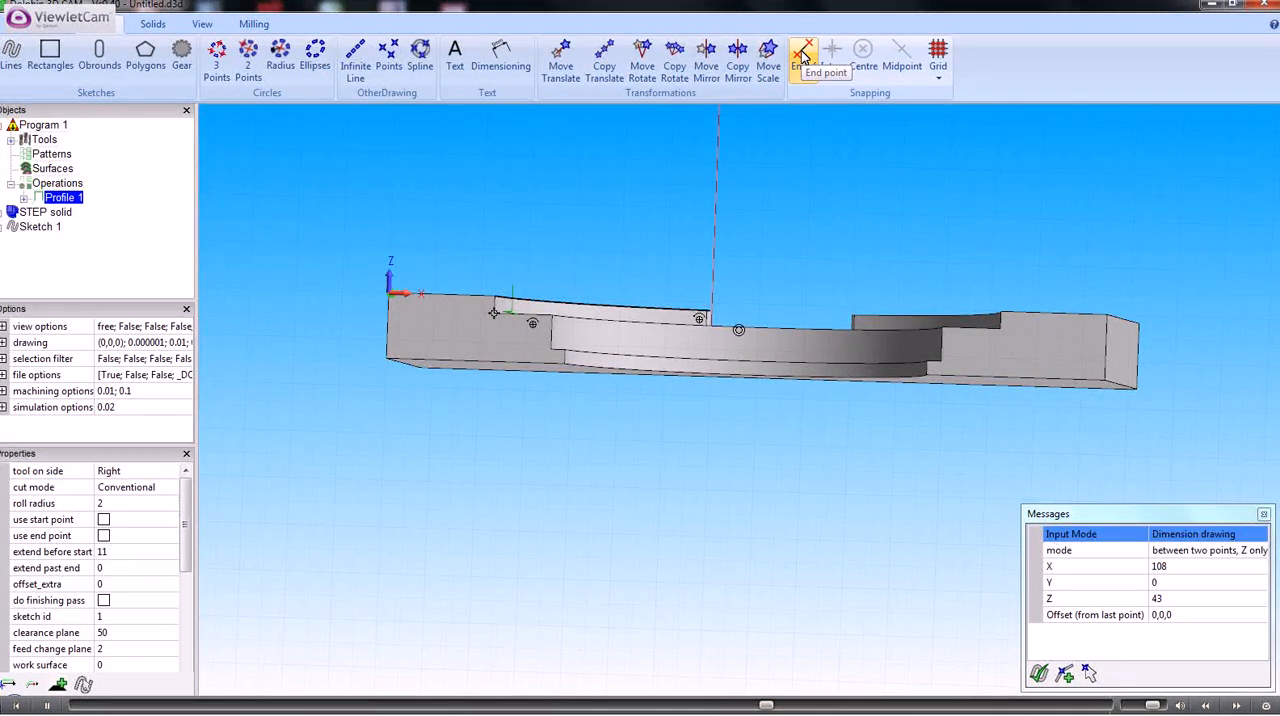
click(1002, 317)
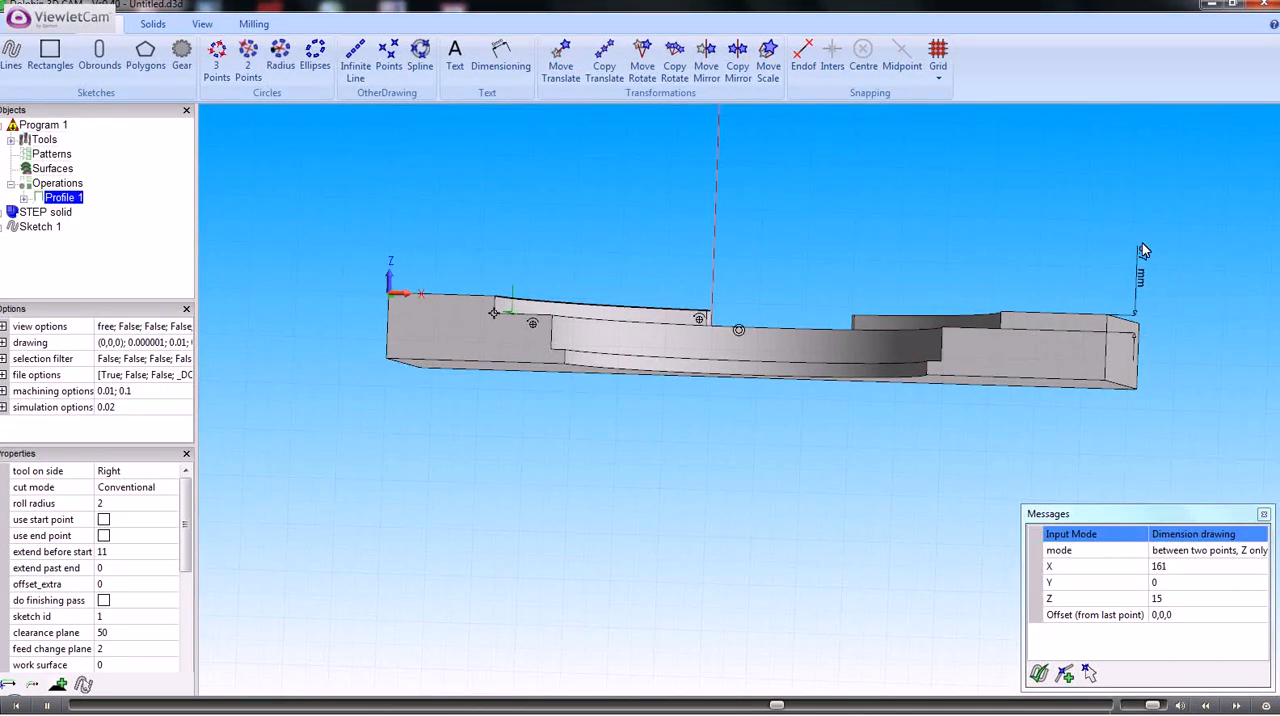
click(1175, 245)
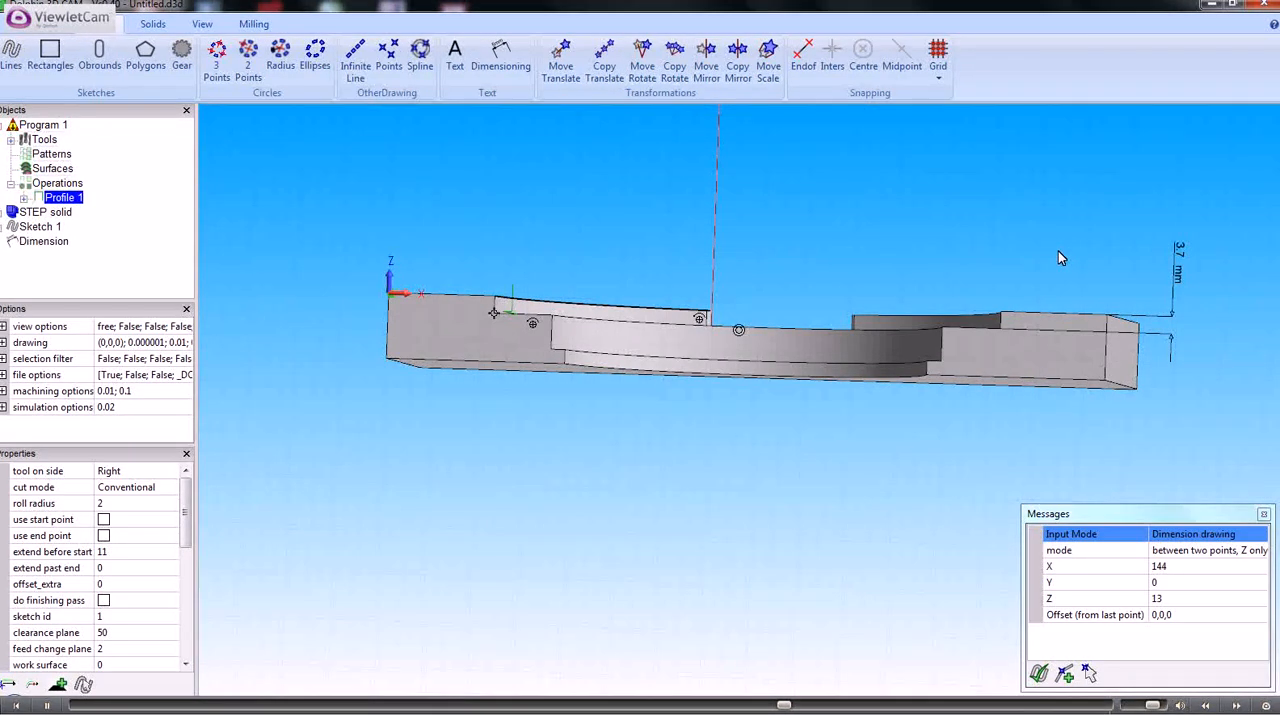
Set the step down of the Profile 1 operation to 1
middle_drag(1058, 252, 1039, 296)
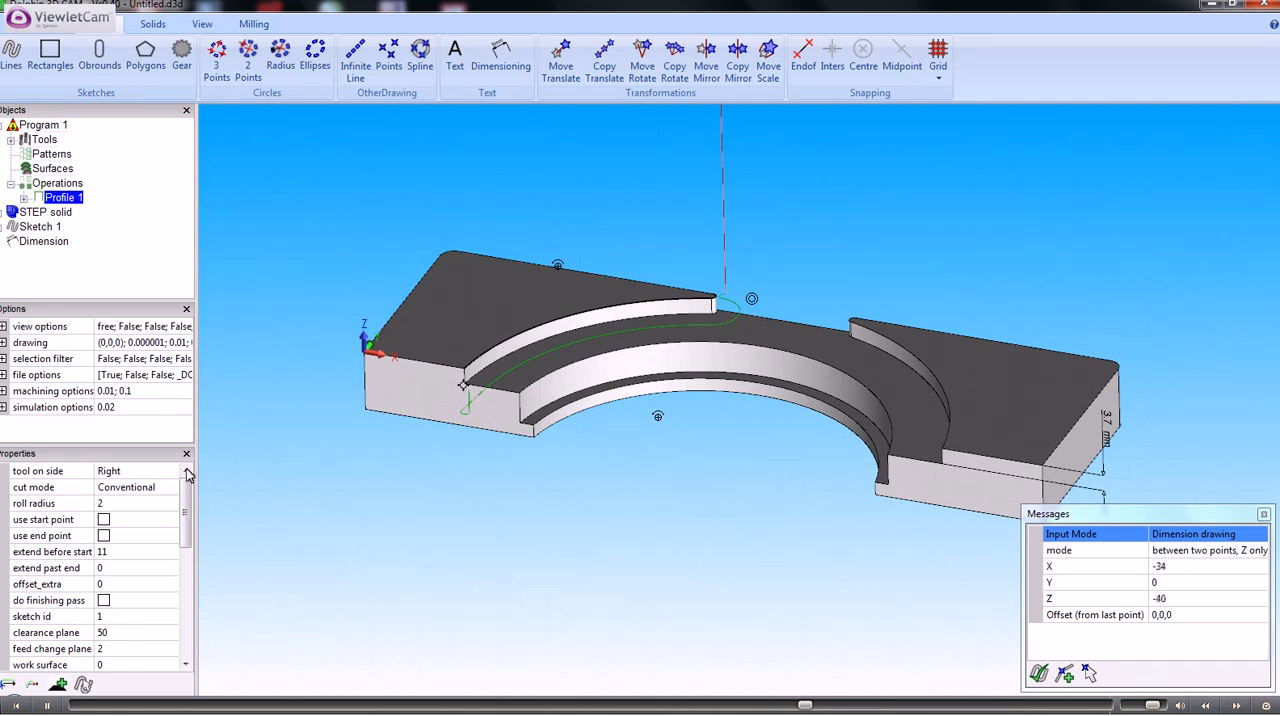
click(62, 197)
double_click(62, 197)
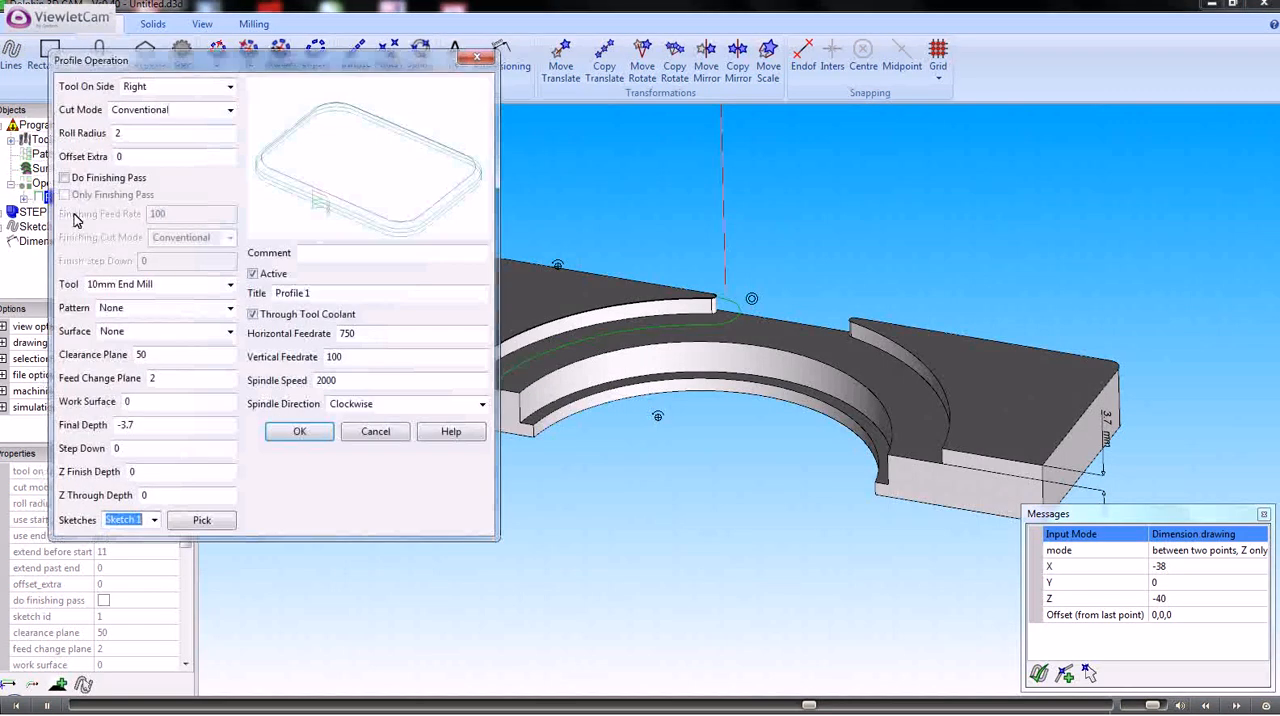
click(112, 448)
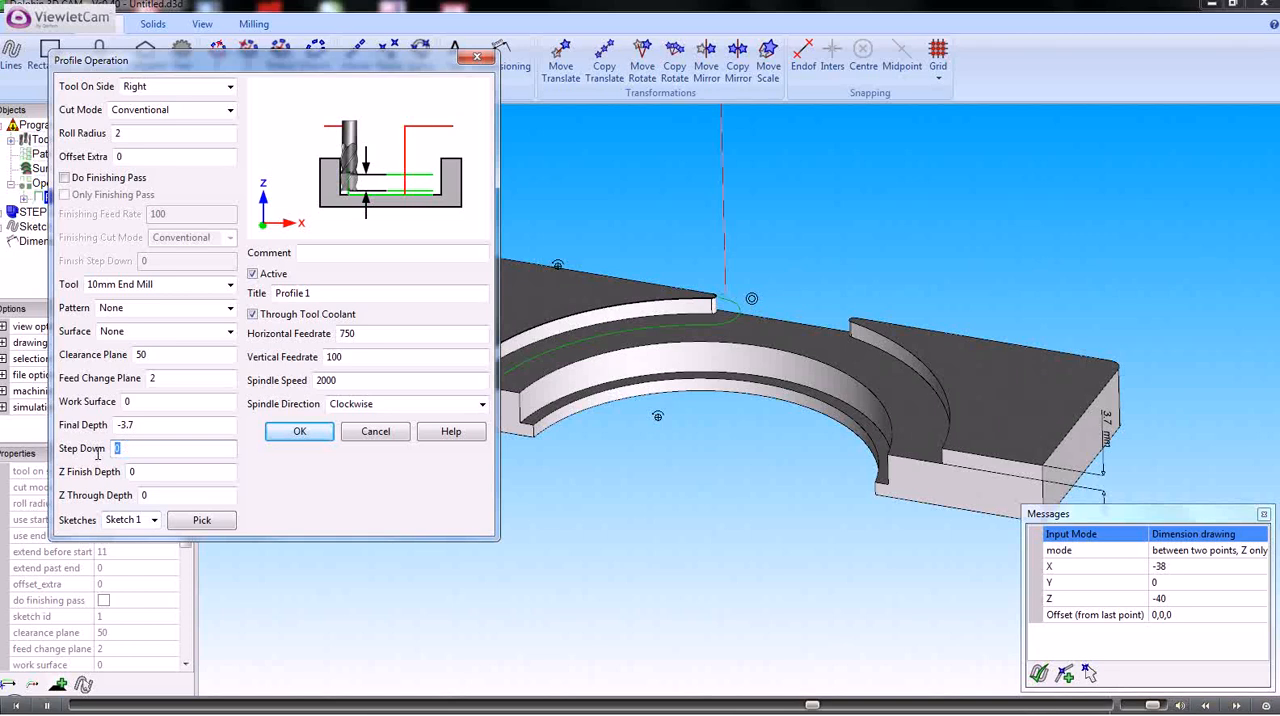
text(1)
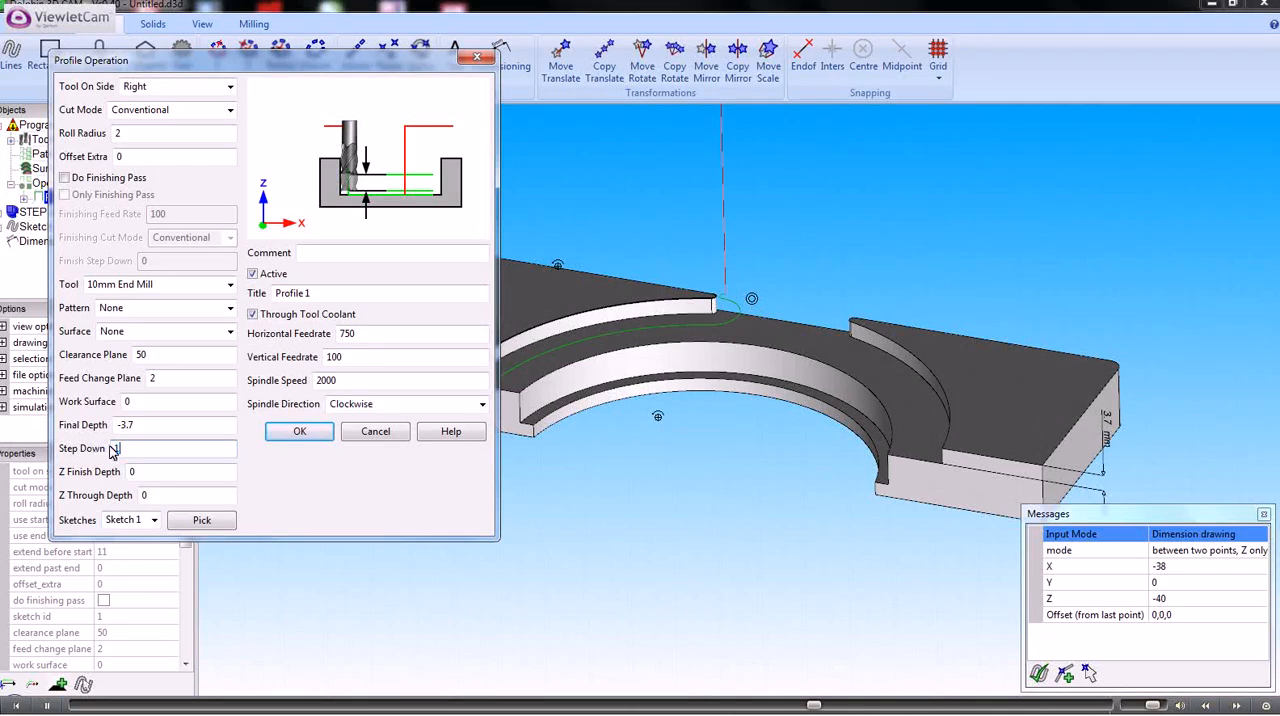
click(298, 432)
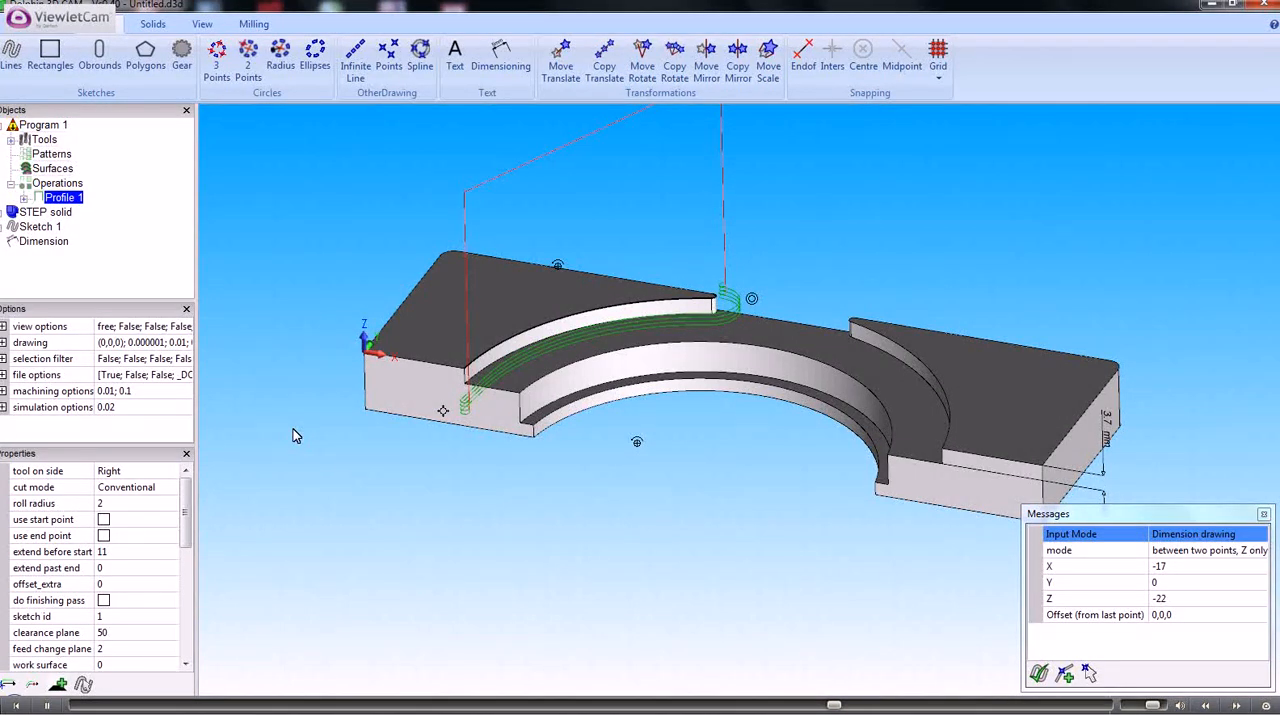
Examine the offset extra, finishing pass and step down options of Profile 1, and discard any changes
click(70, 200)
double_click(68, 199)
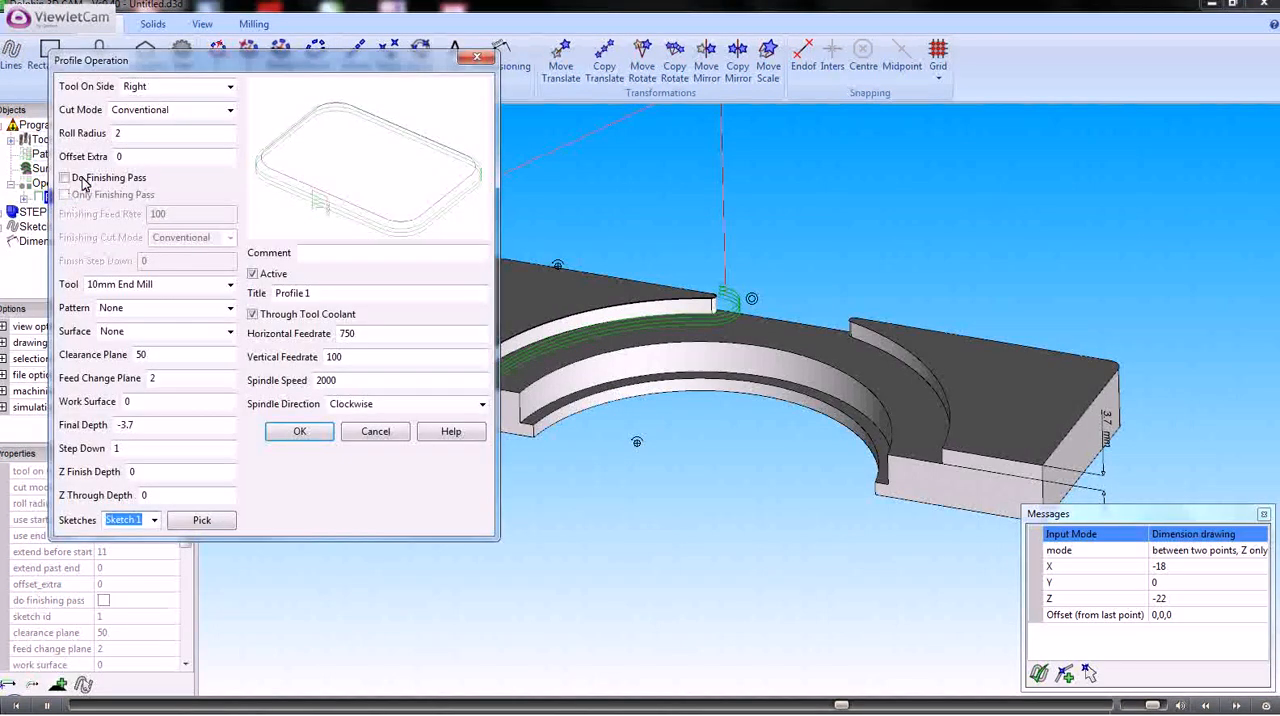
click(128, 156)
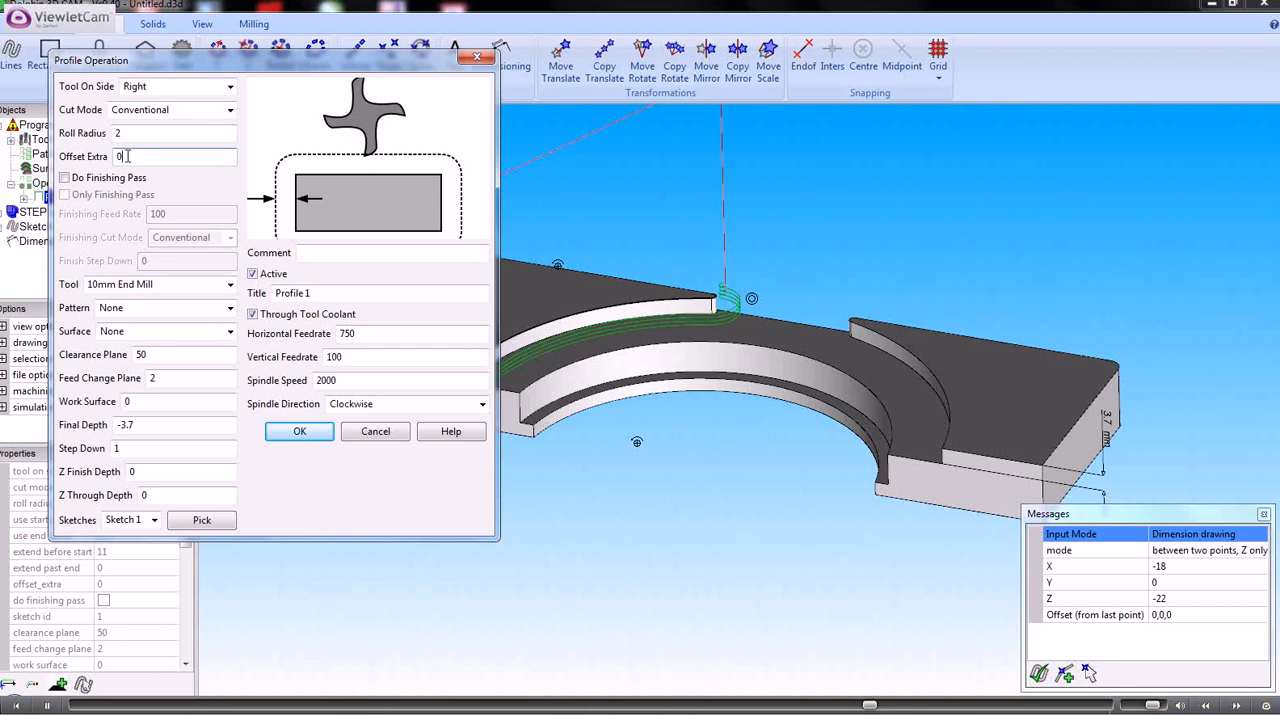
click(65, 178)
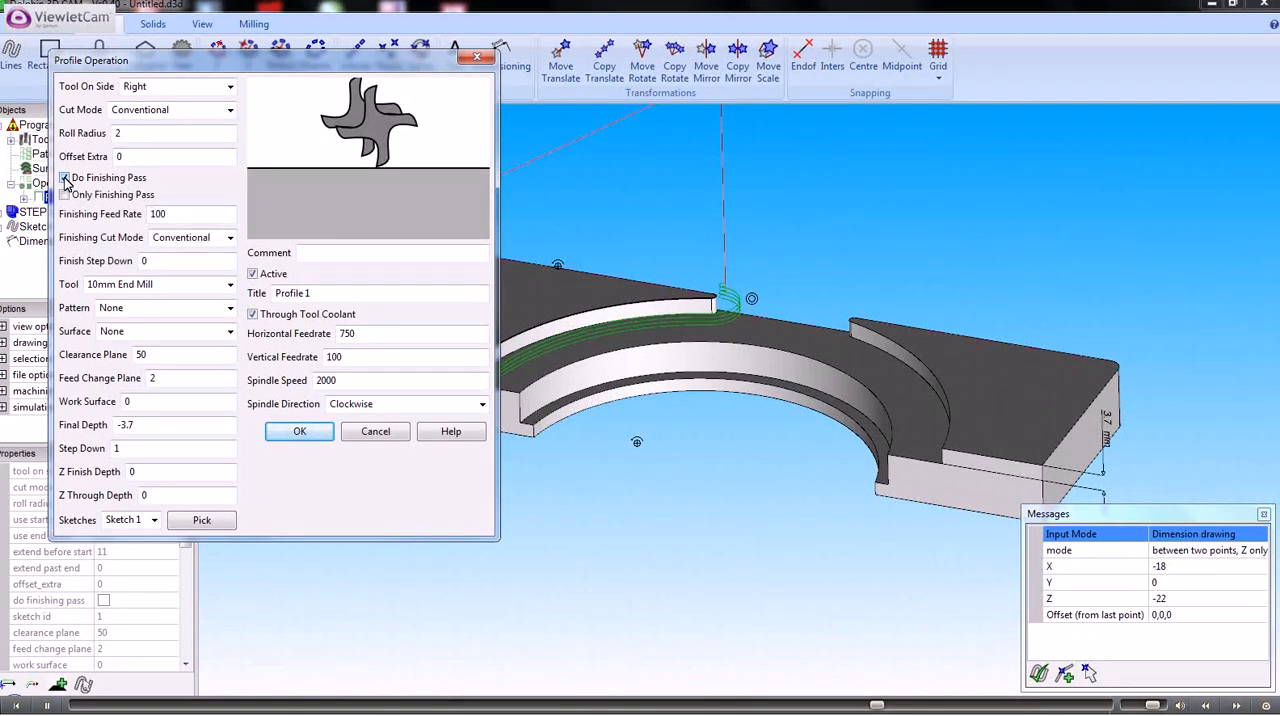
click(65, 178)
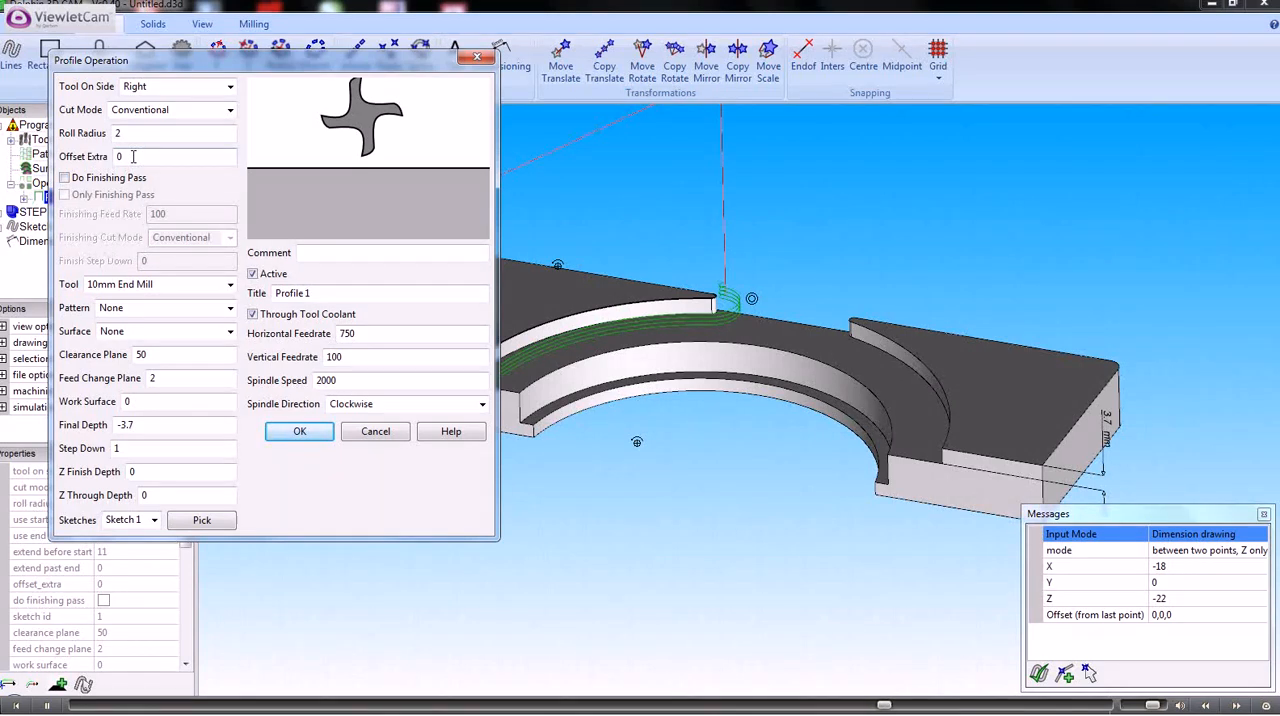
click(133, 156)
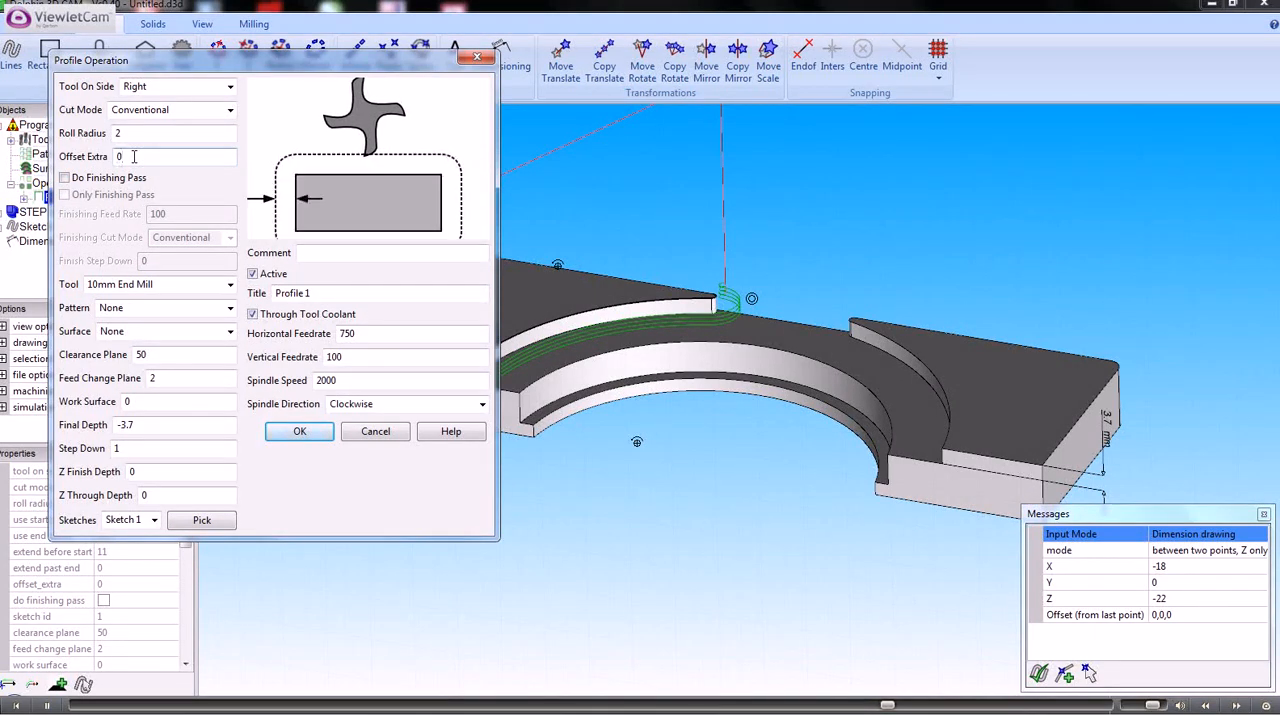
click(65, 178)
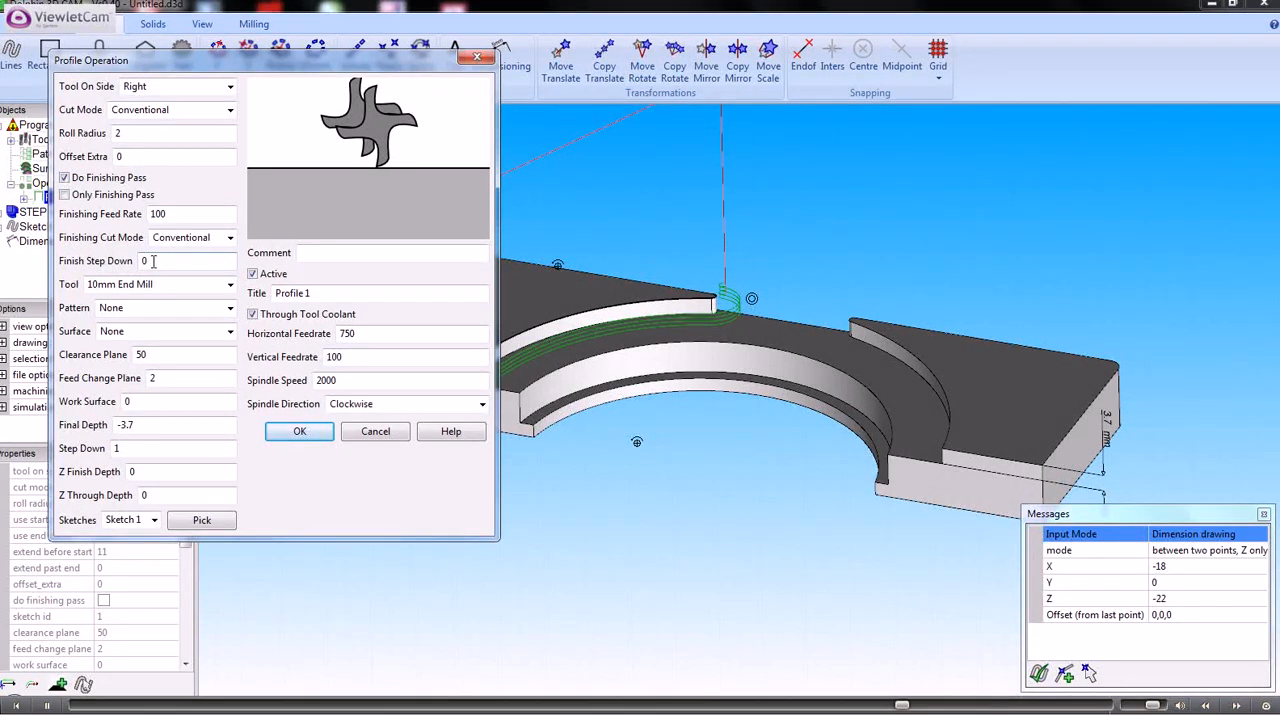
double_click(117, 449)
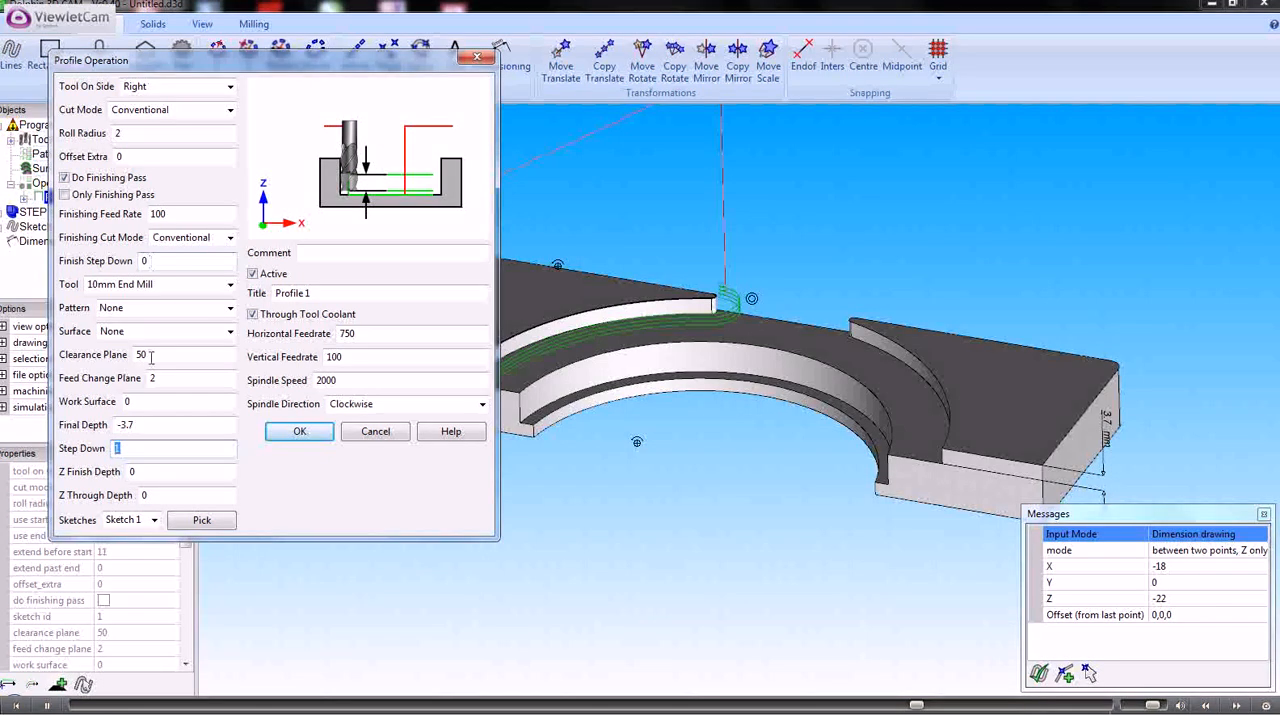
click(64, 178)
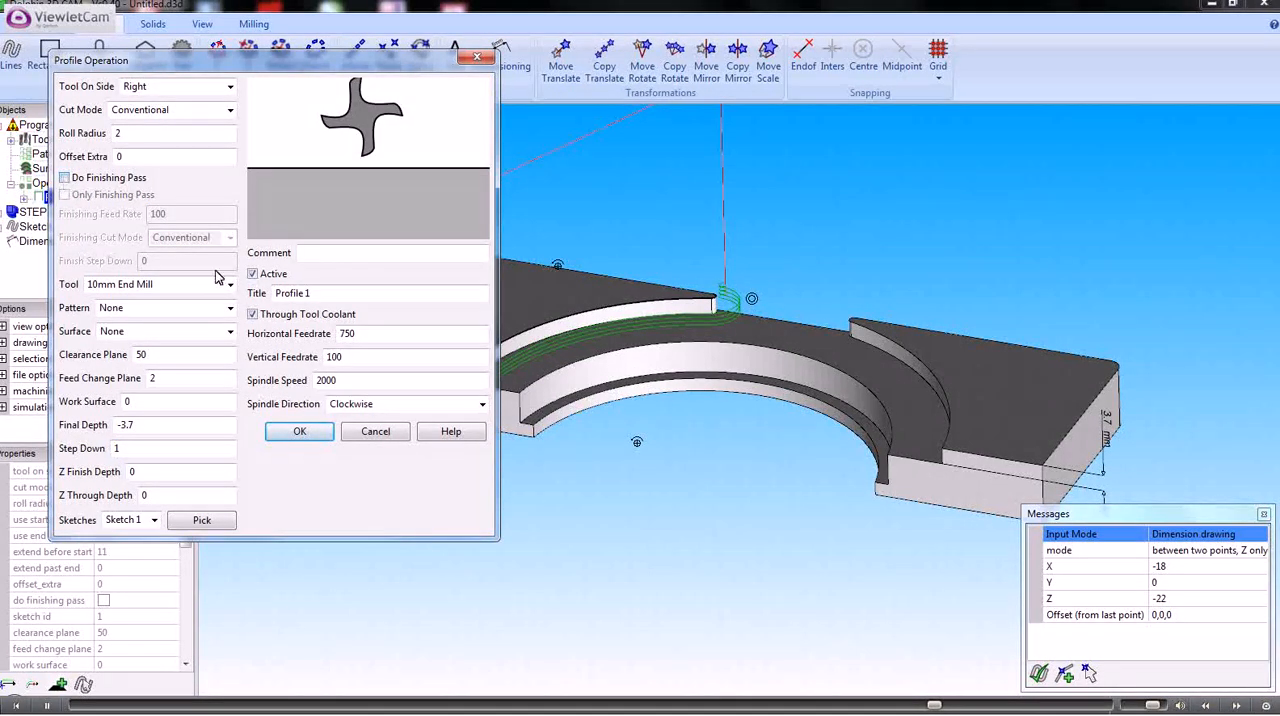
click(372, 433)
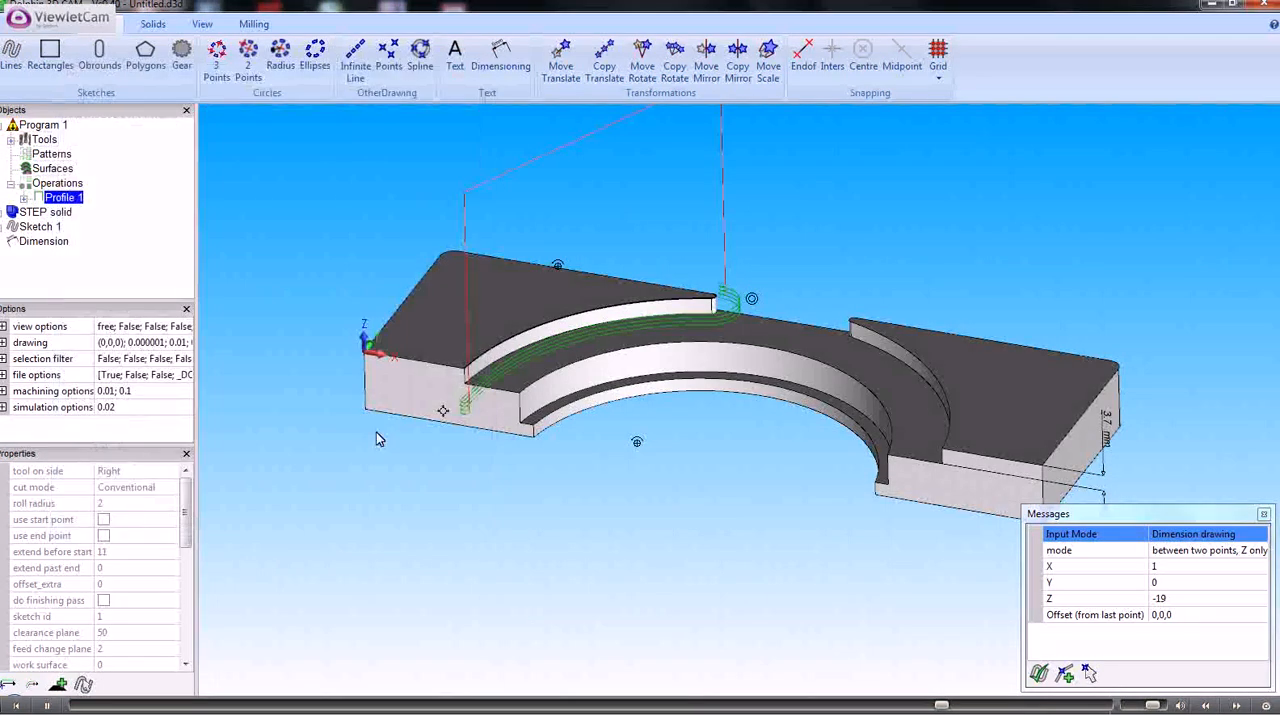
End the dimension drawing and make a sketch from the upper inner arc edge of the recess floor
right_click(675, 412)
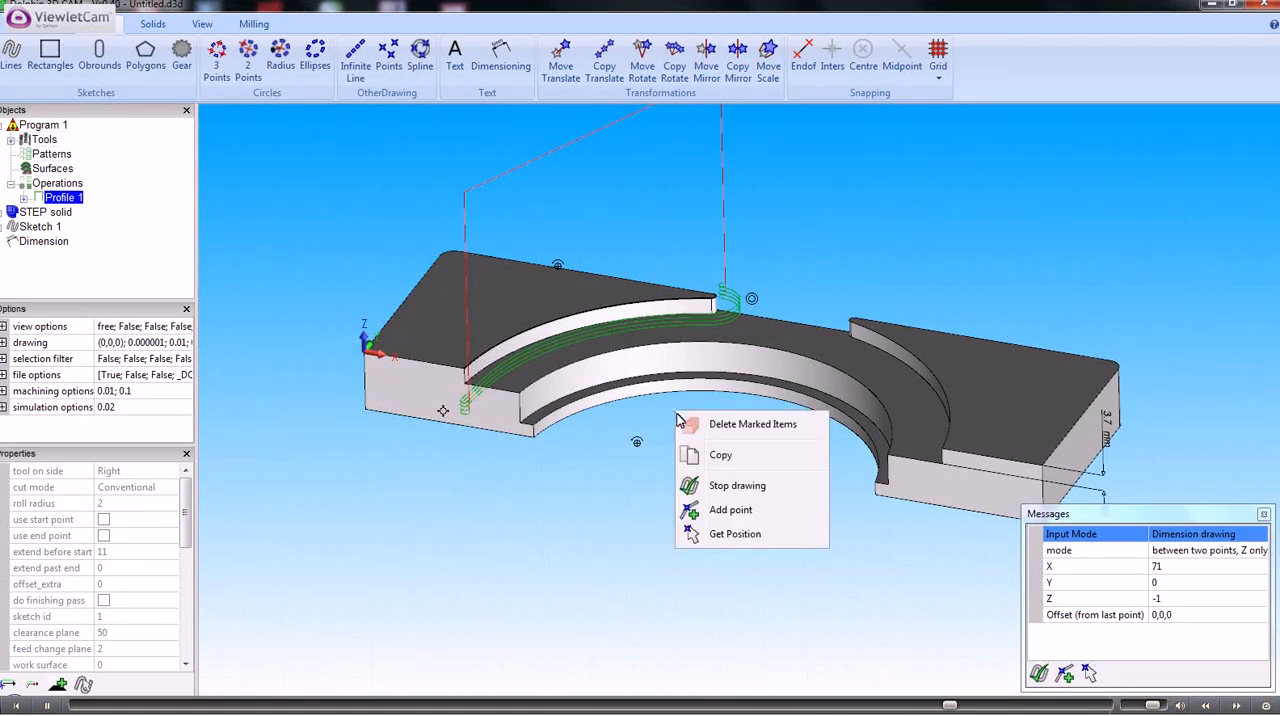
click(637, 482)
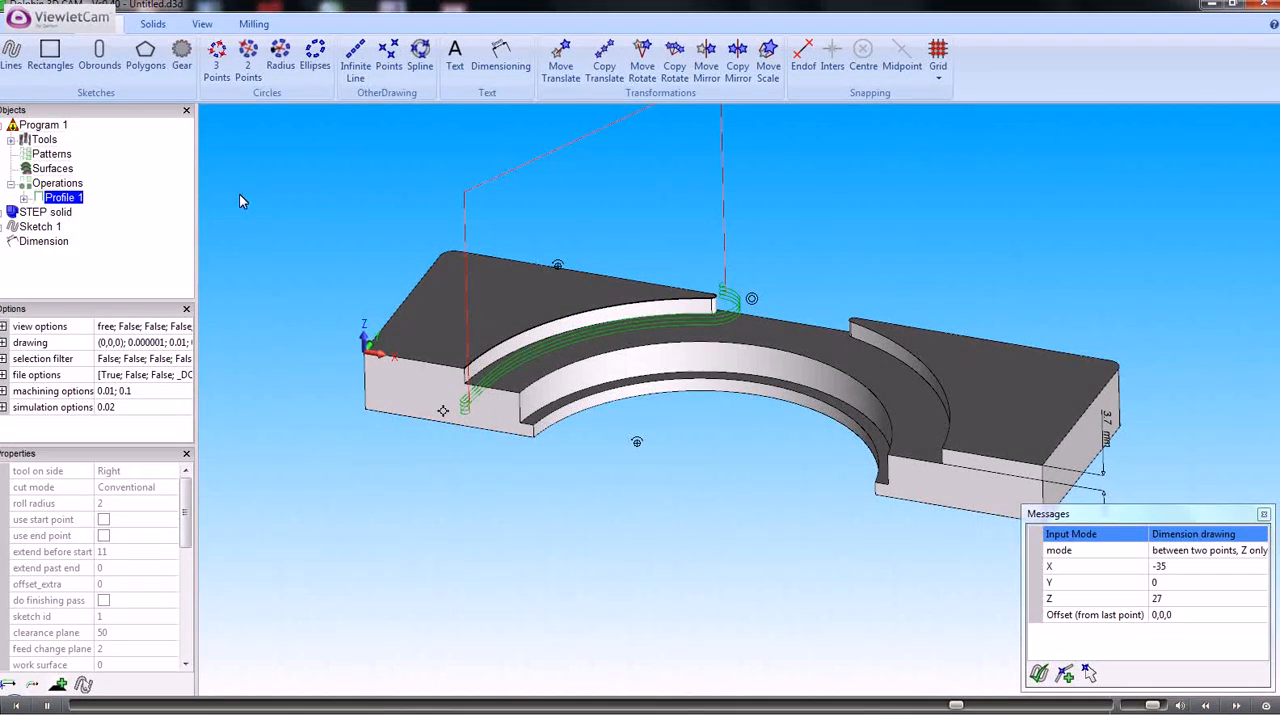
key(Escape)
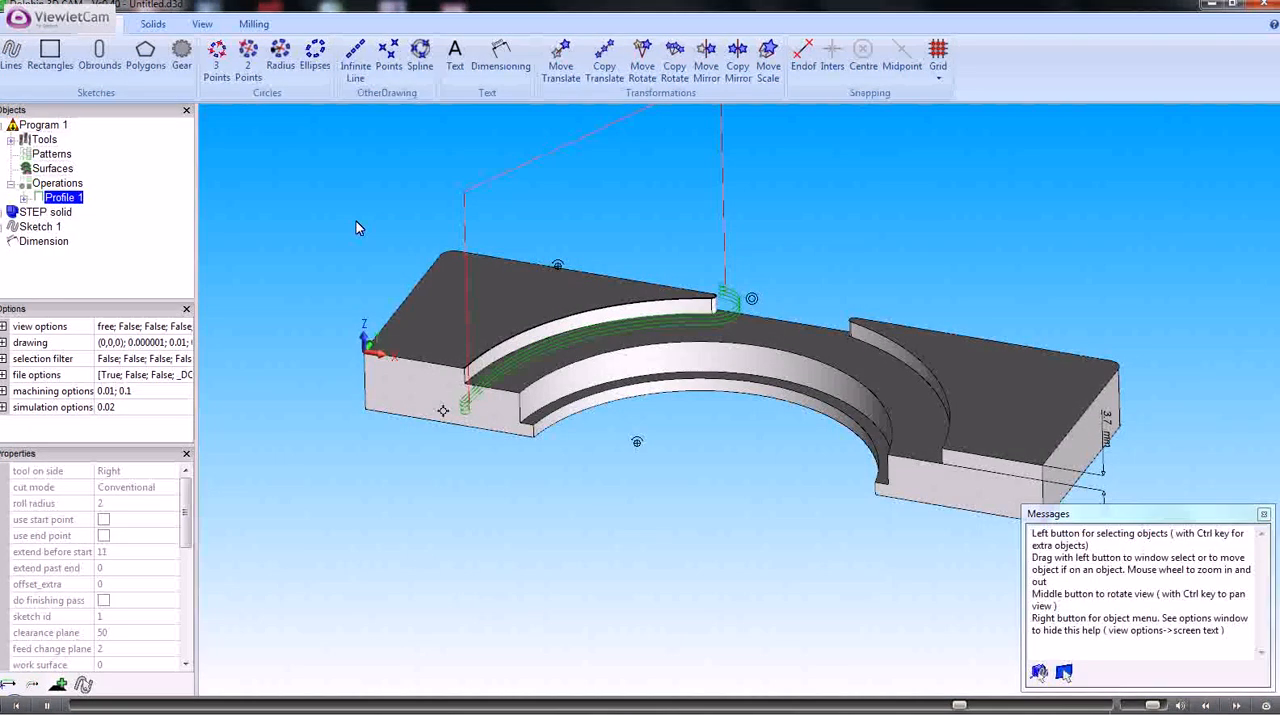
right_click(677, 348)
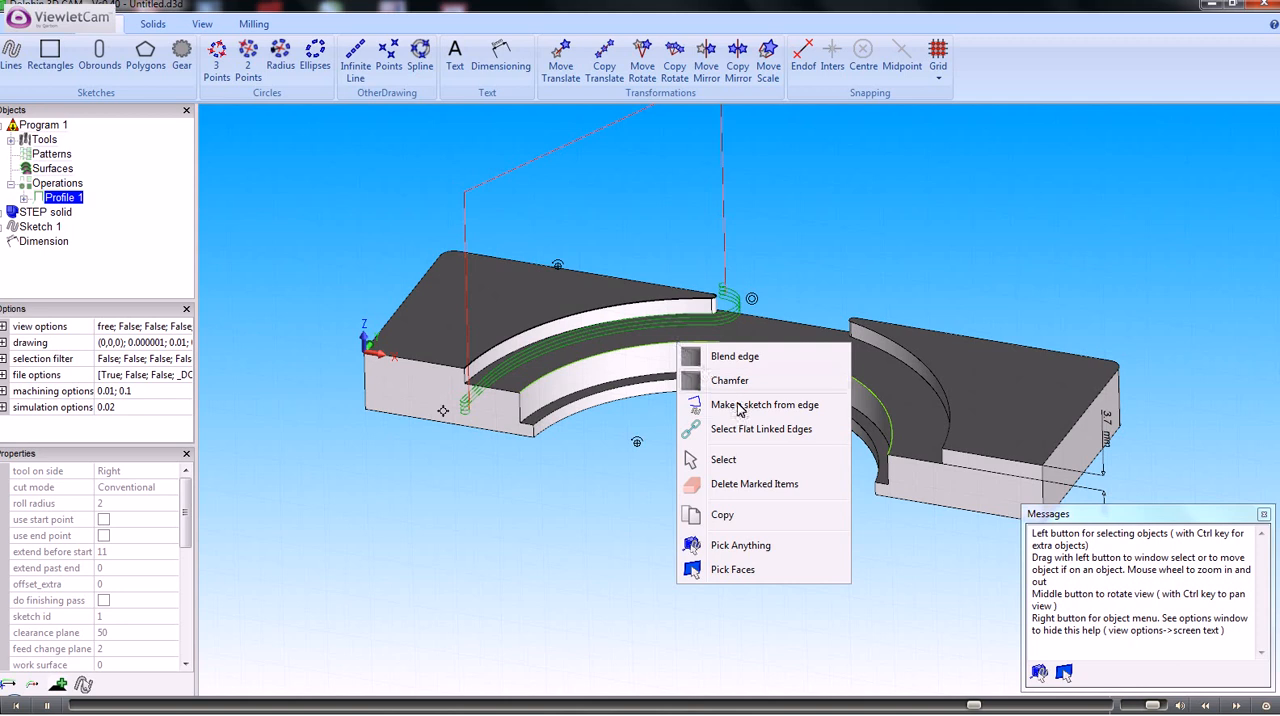
click(738, 405)
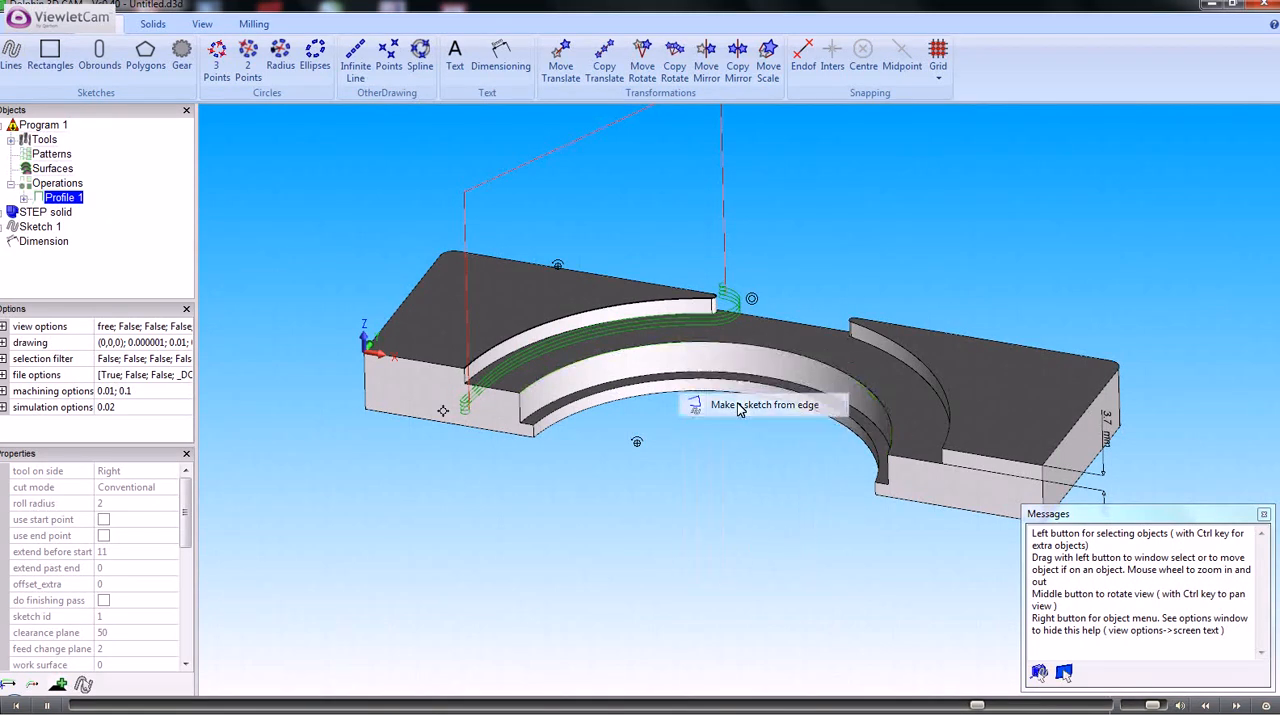
Make another sketch from the same inner arc edge and inspect both new sketches
click(732, 345)
right_click(732, 350)
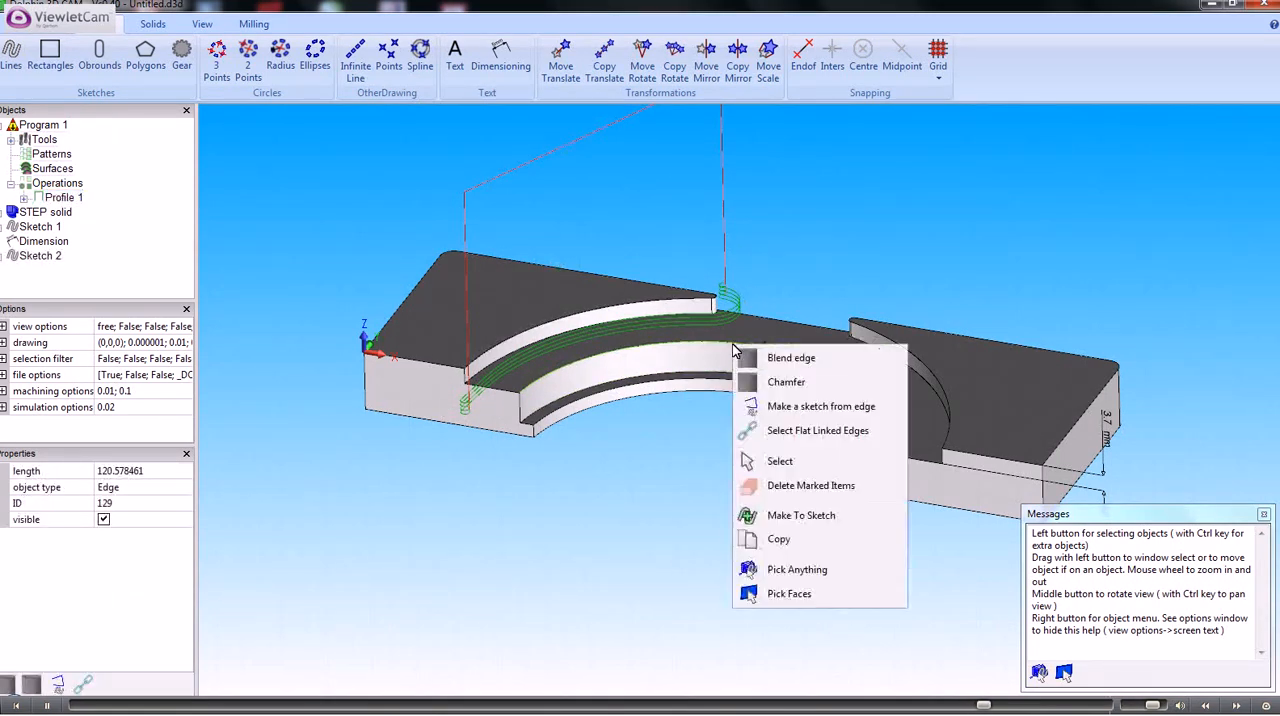
click(757, 408)
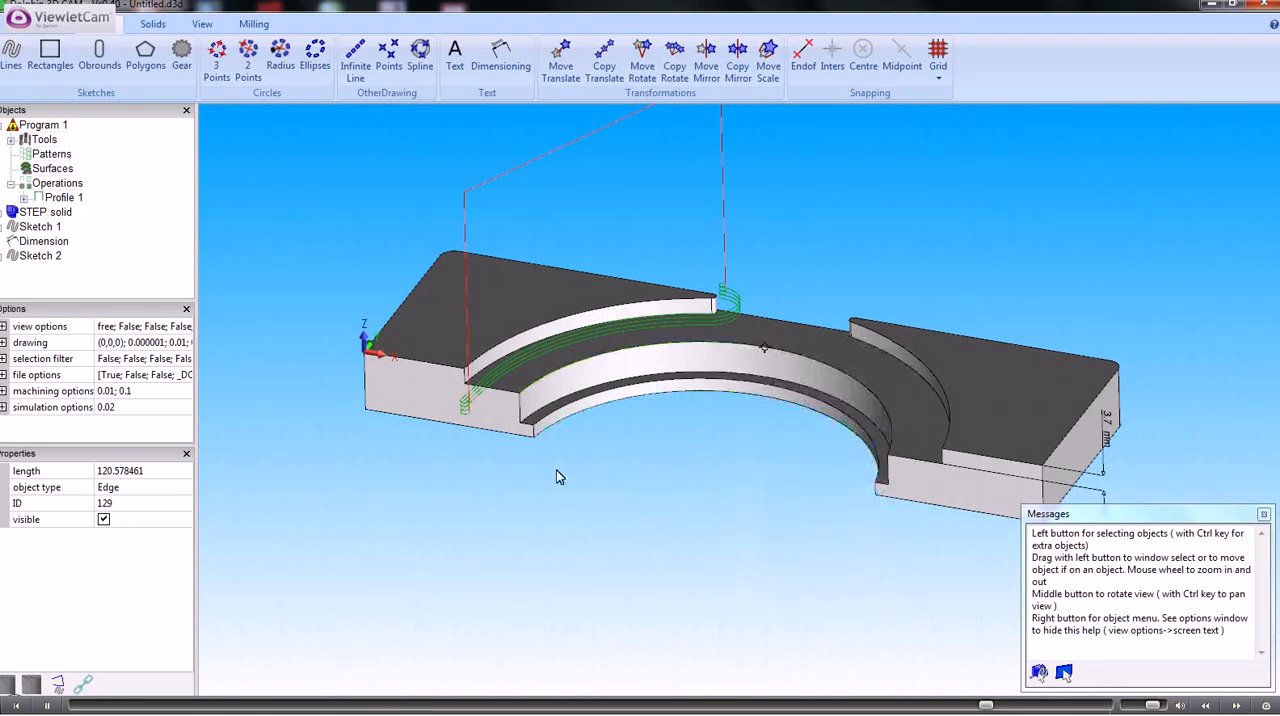
click(40, 257)
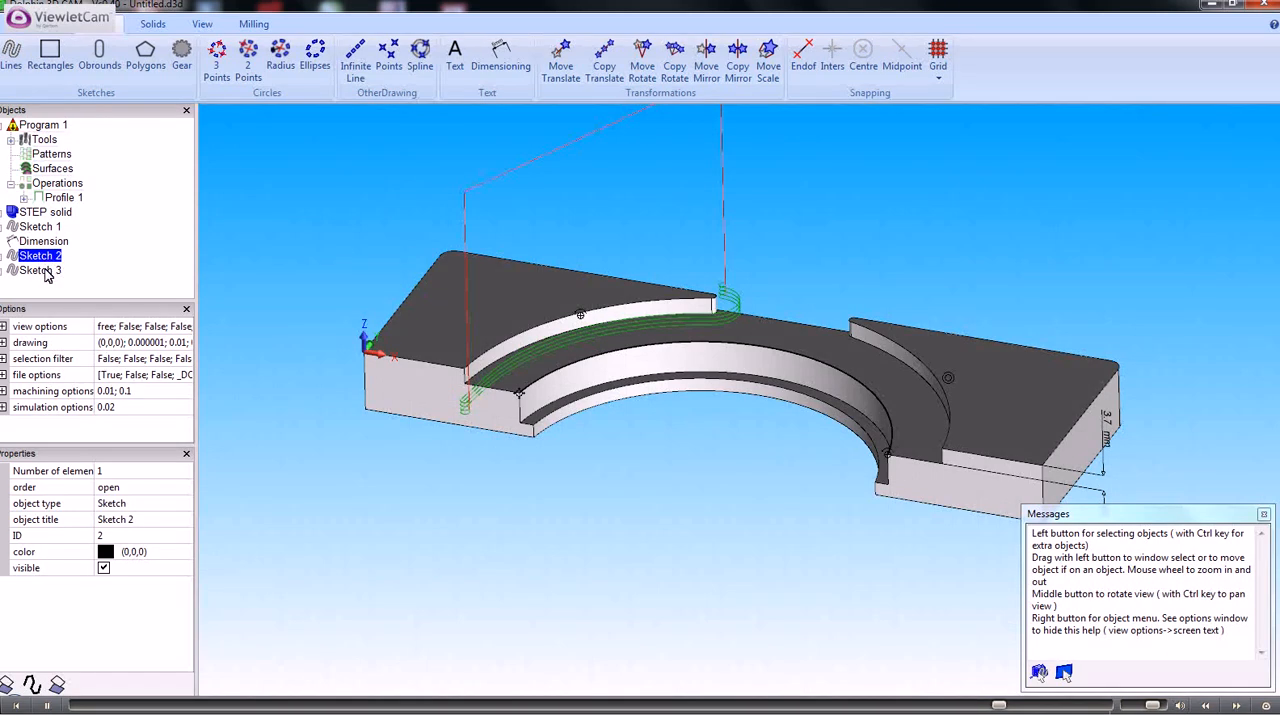
click(45, 274)
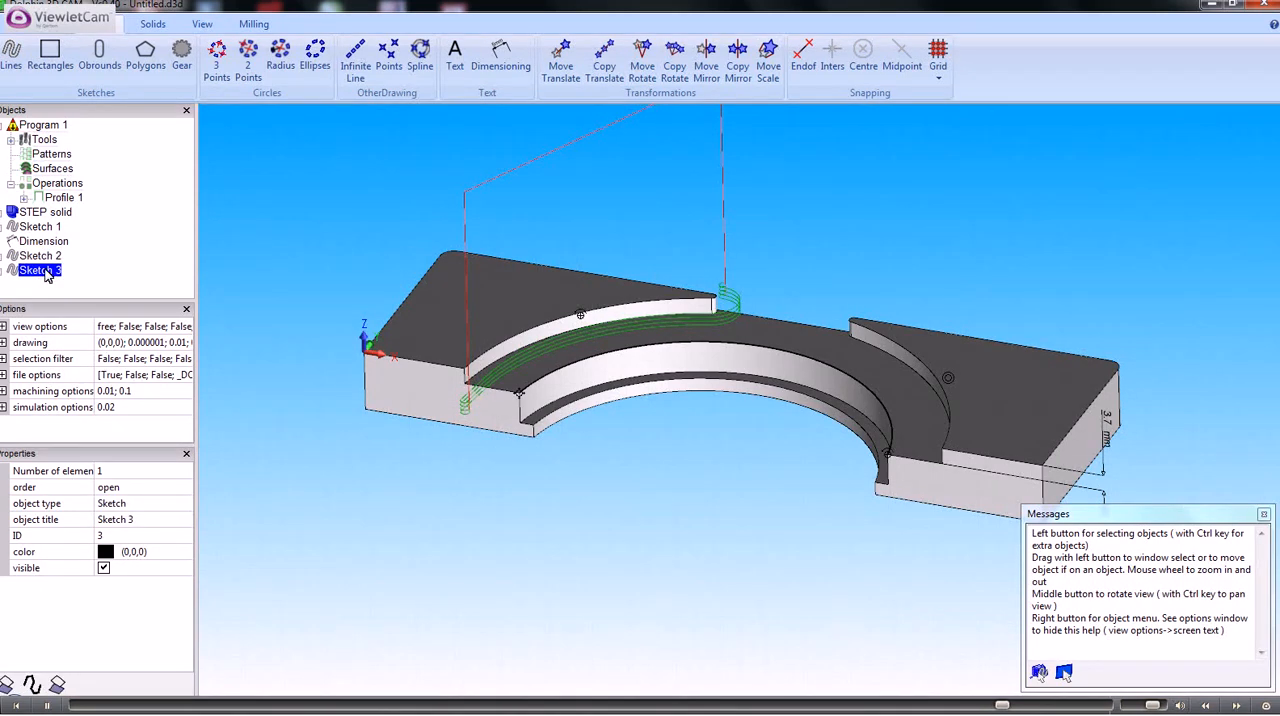
Create a second profile milling operation from Sketch 2, accepting the 10mm End Mill, final depth -3.7 and step down 1
click(41, 258)
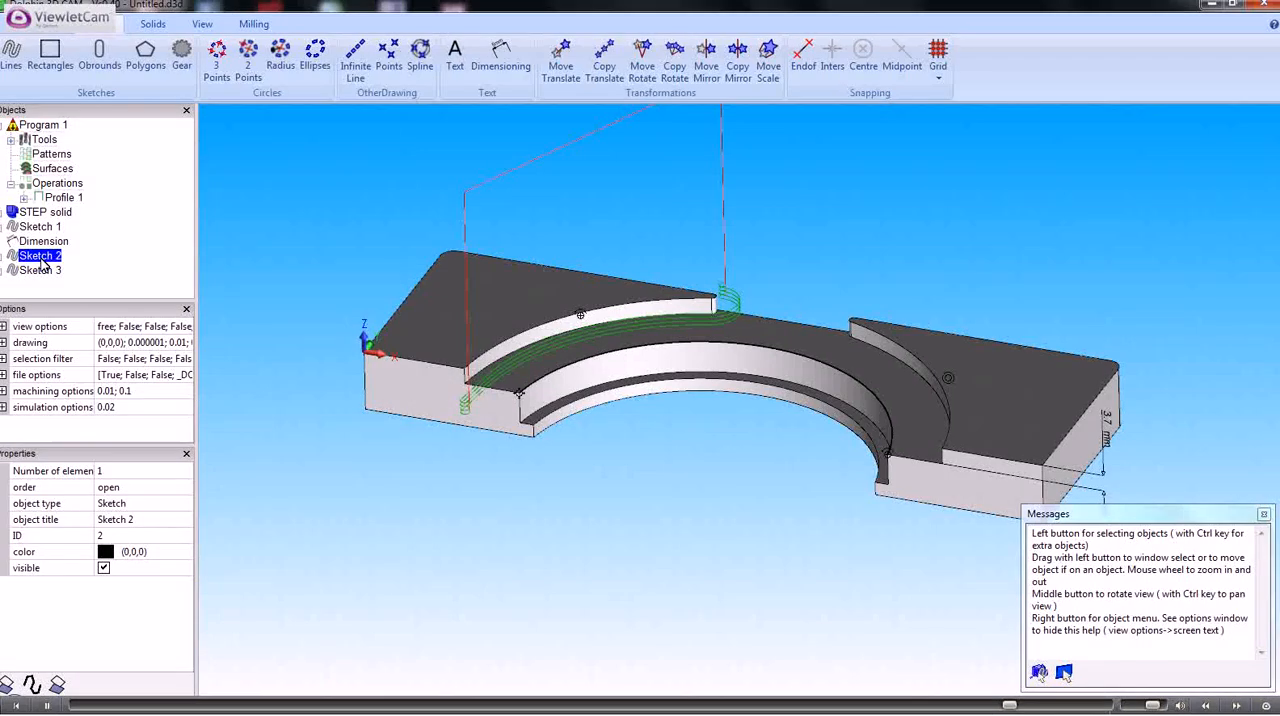
right_click(41, 263)
click(95, 405)
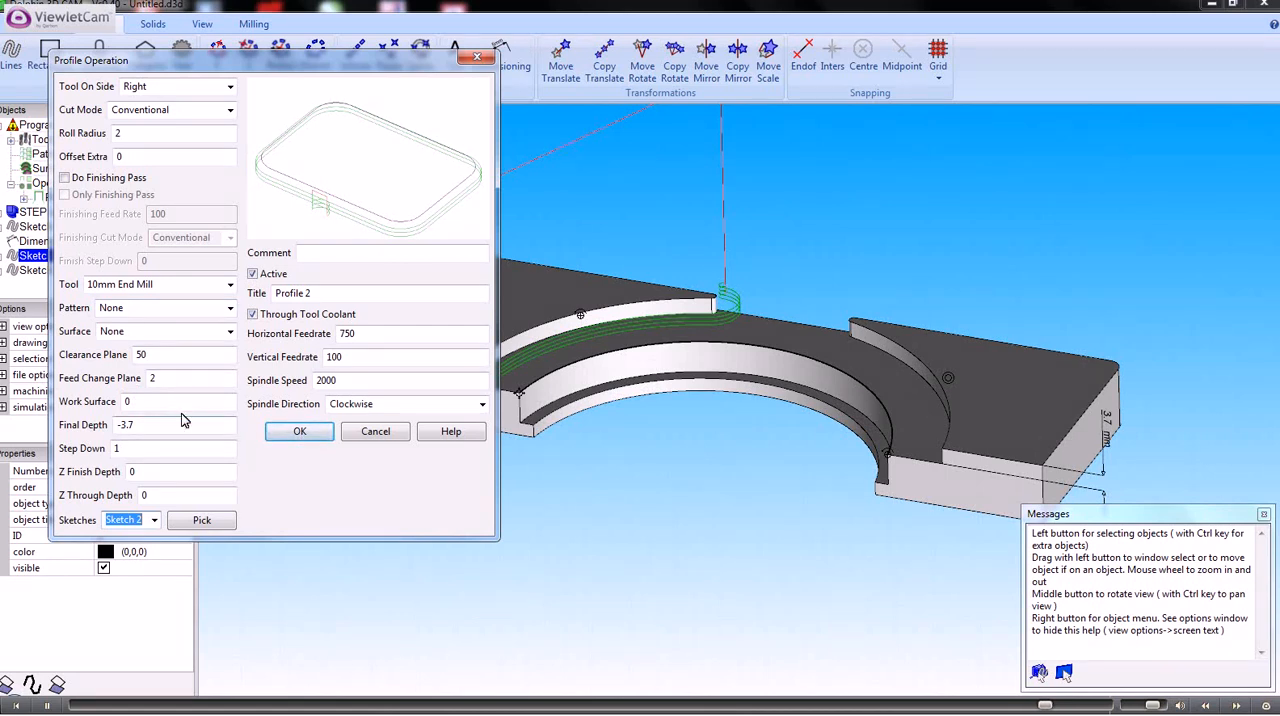
click(299, 432)
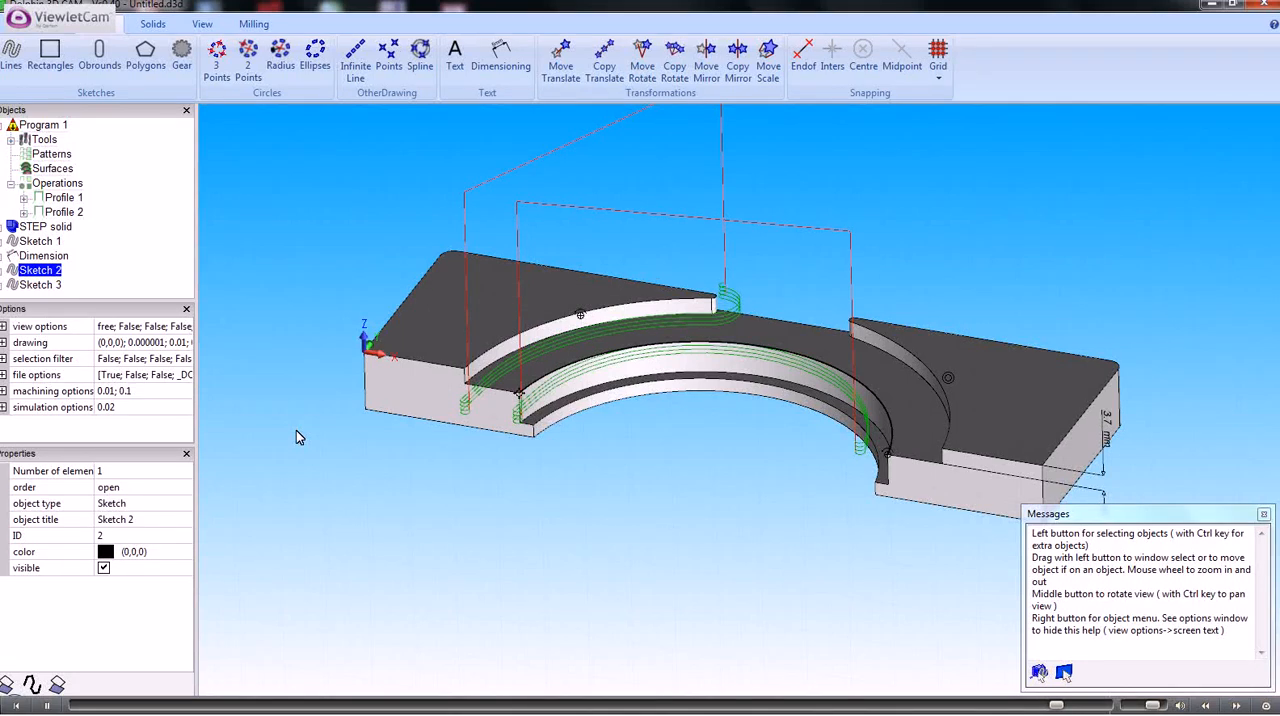
Set the tool side of the Profile 2 operation to Left and check its toolpath on the recess floor
double_click(62, 213)
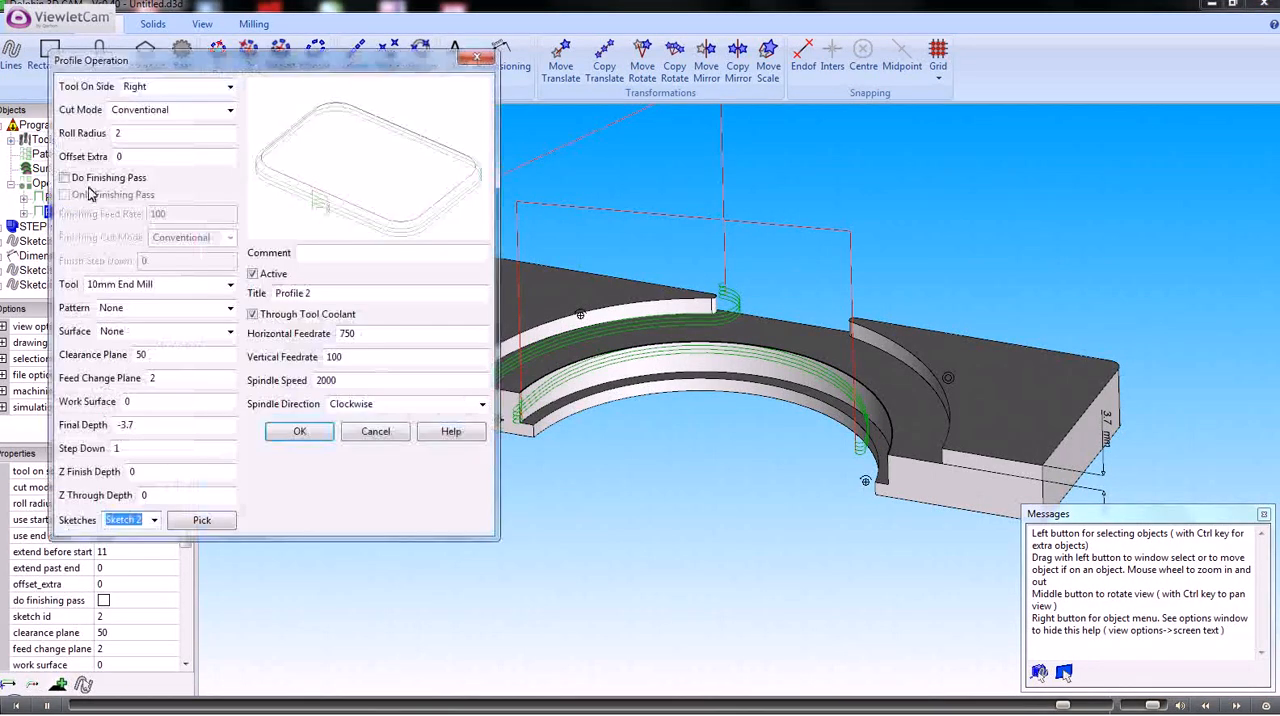
click(230, 87)
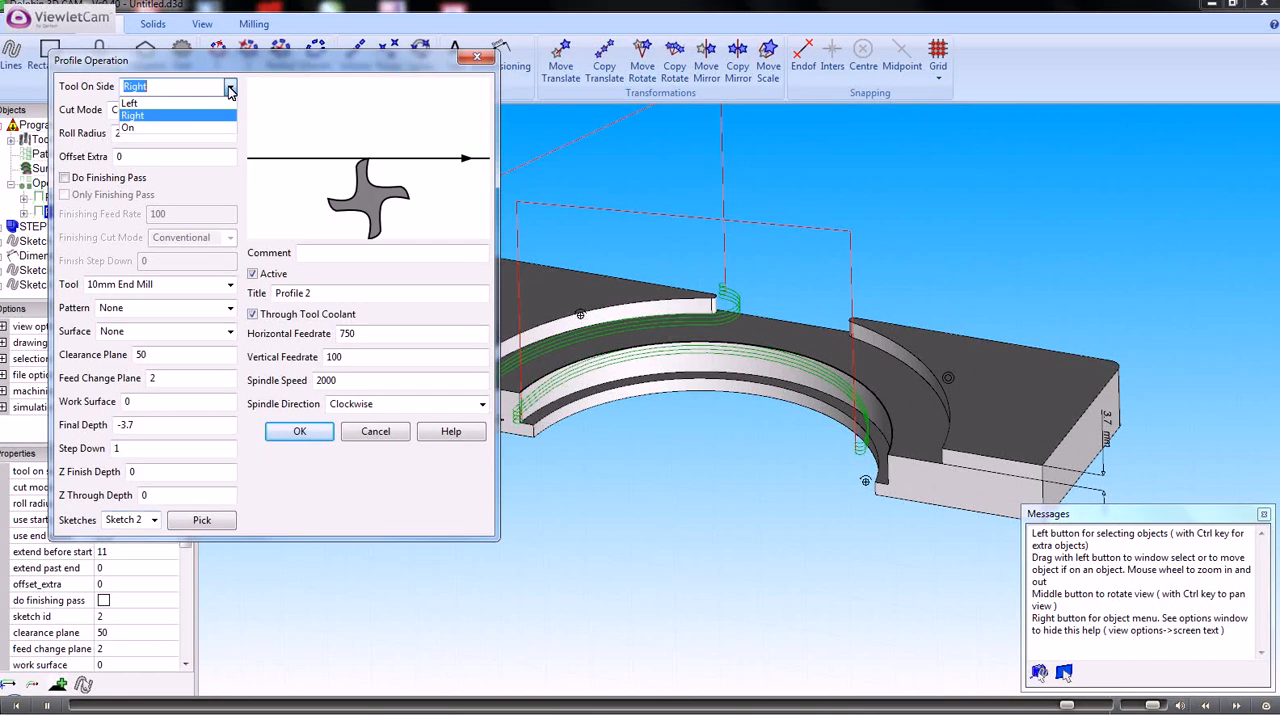
click(158, 104)
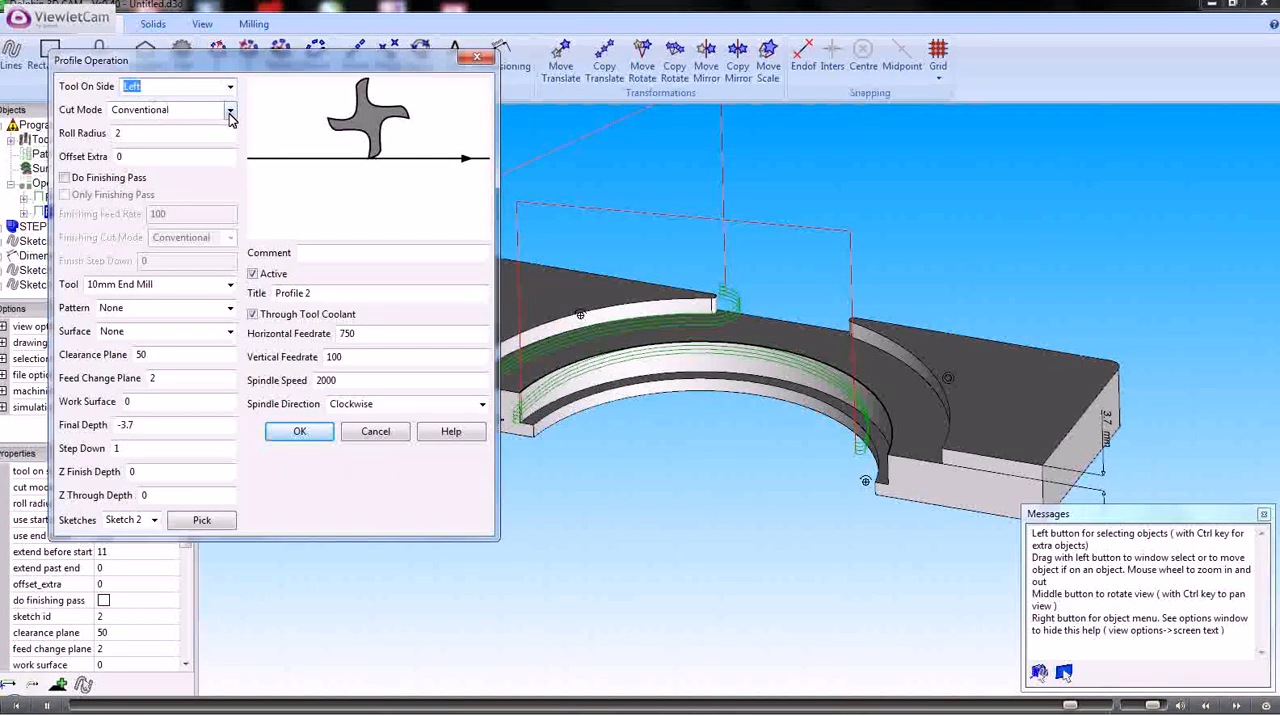
click(298, 432)
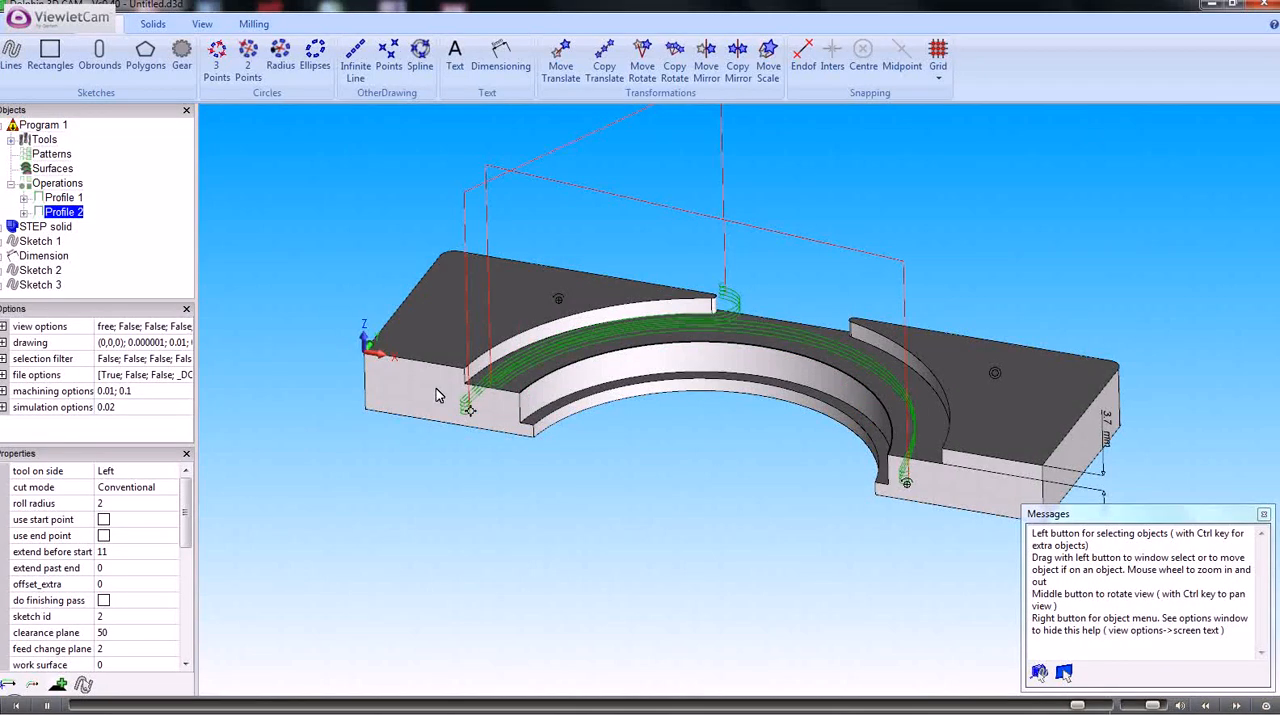
middle_drag(436, 388, 887, 320)
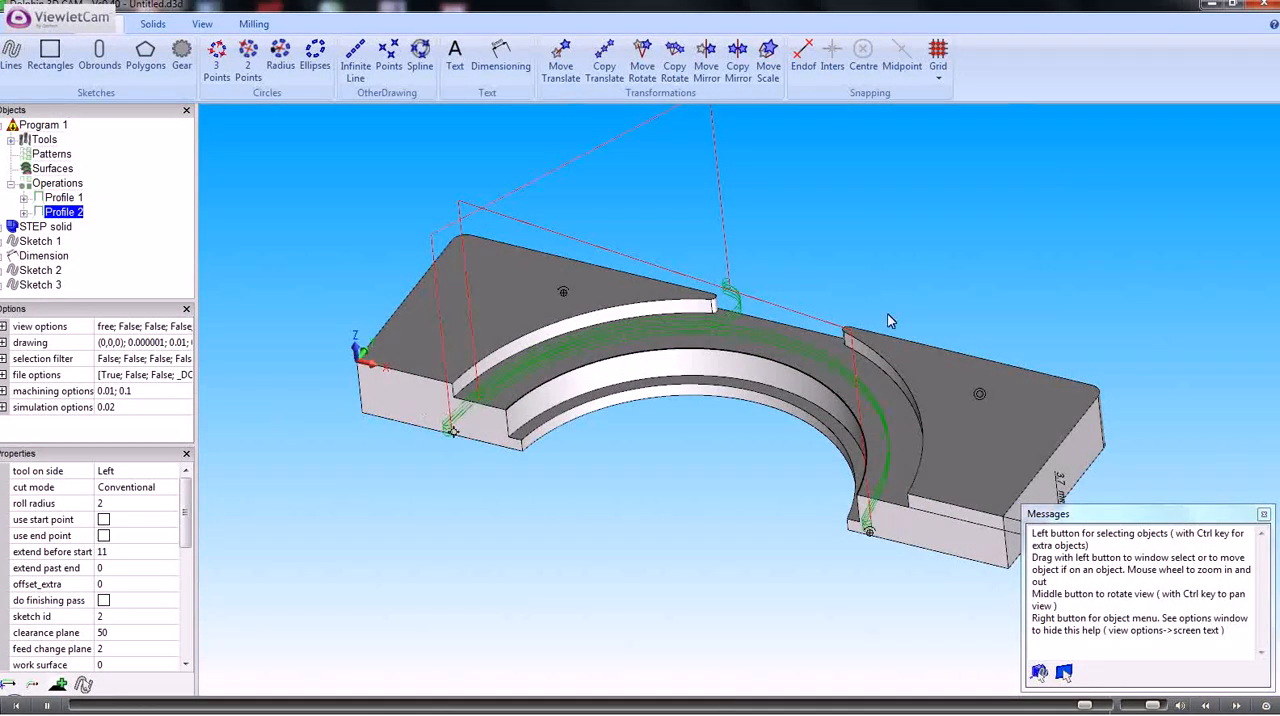